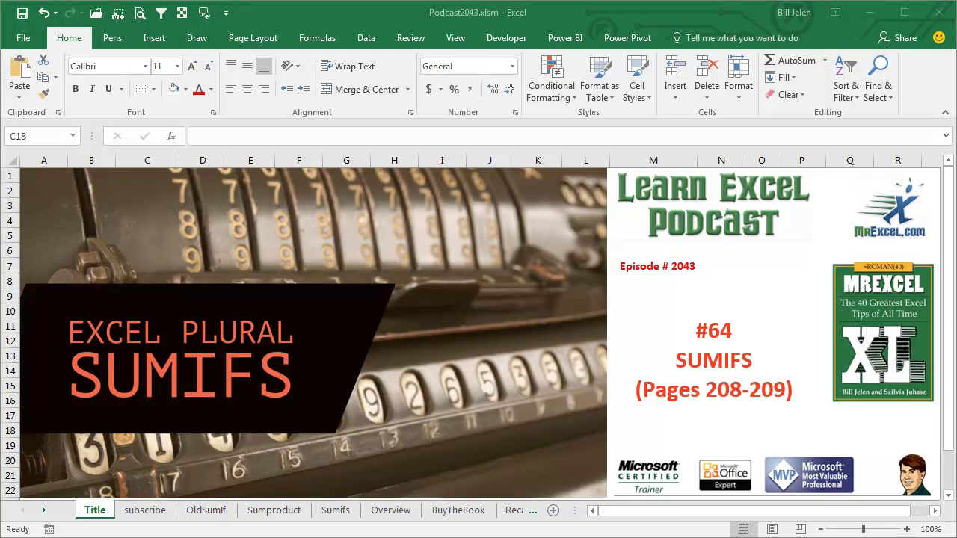
Go to the subscribe sheet showing the moon landing picture
{"action": "left_click", "coordinate": [152, 513]}
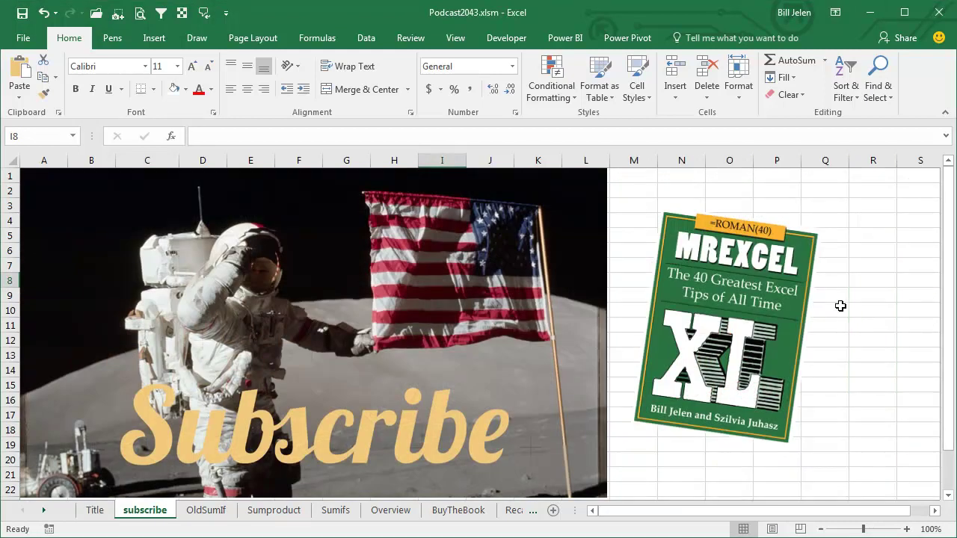
On the OldSumIf sheet, clear the four existing Qty totals in G4:G7
{"action": "left_click", "coordinate": [202, 513]}
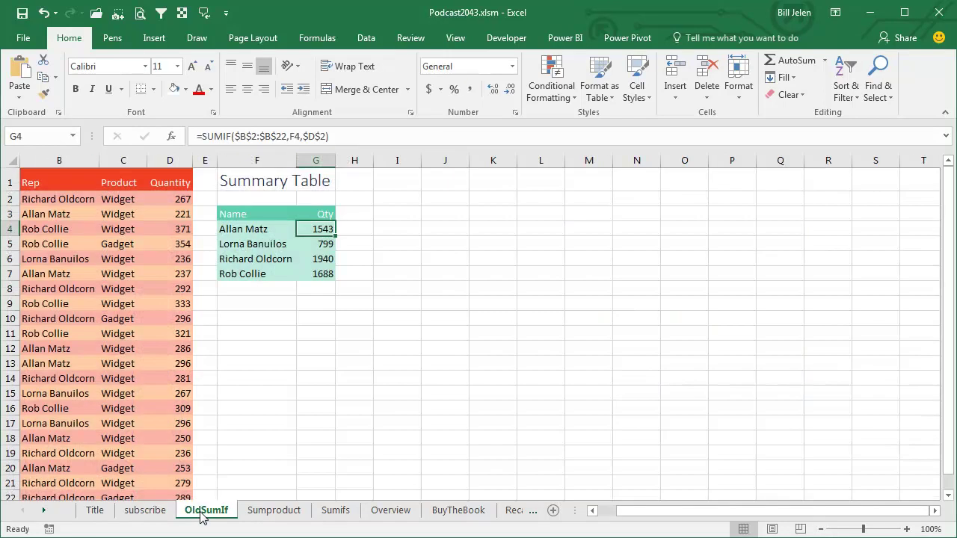
{"action": "key", "text": "shift+Down"}
{"action": "key", "text": "shift+Down"}
{"action": "key", "text": "shift+Down"}
{"action": "key", "text": "Delete"}
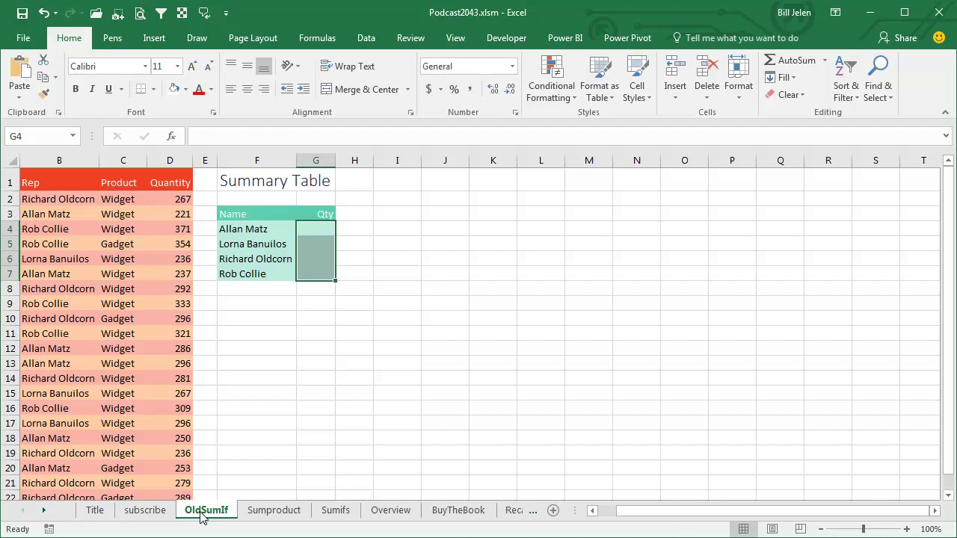
{"action": "key", "text": "Up"}
{"action": "key", "text": "Down"}
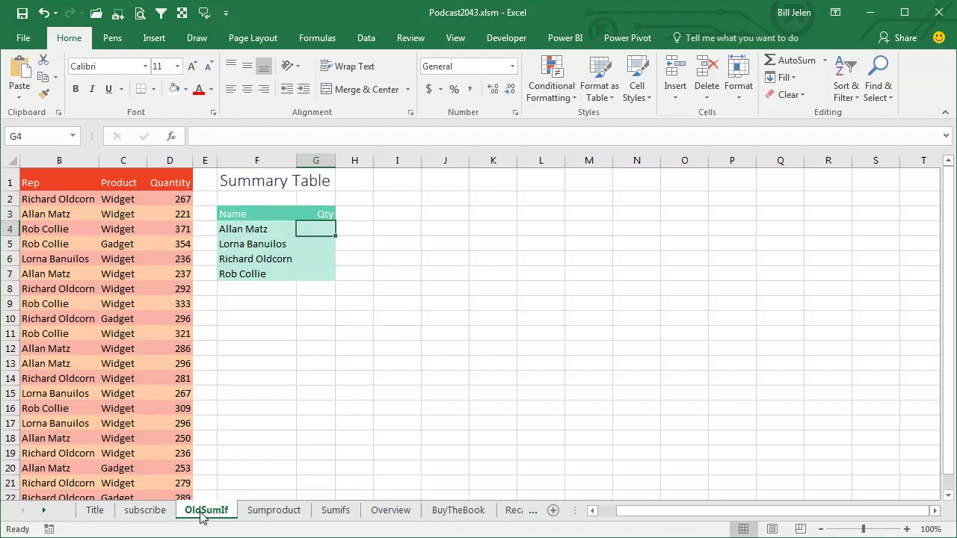
In G4, begin =SUMIF( with the absolute Rep range $B$2:$B$22
{"action": "type", "text": "=SUMIF("}
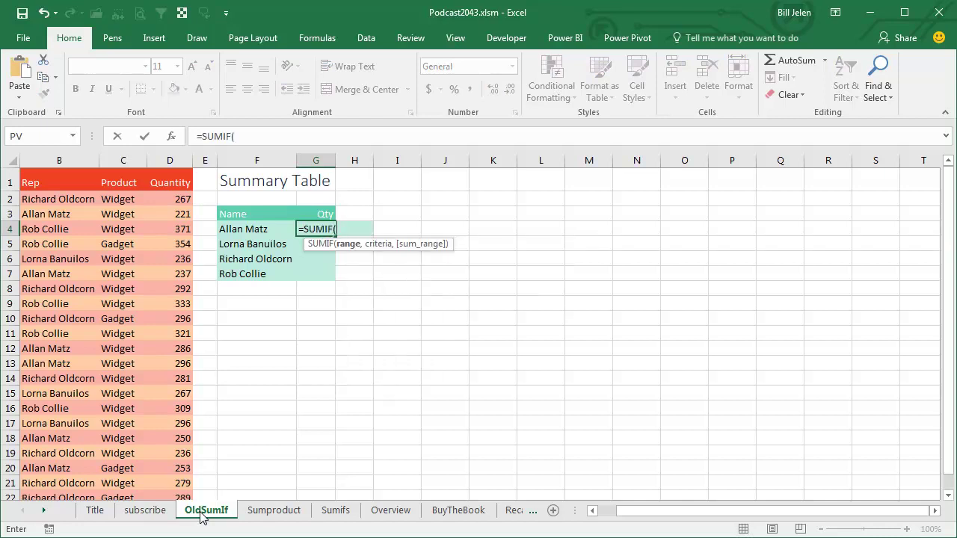
{"action": "key", "text": "Left"}
{"action": "key", "text": "Left"}
{"action": "key", "text": "Left"}
{"action": "key", "text": "Left"}
{"action": "key", "text": "Left"}
{"action": "key", "text": "Left"}
{"action": "key", "text": "Up"}
{"action": "key", "text": "Up"}
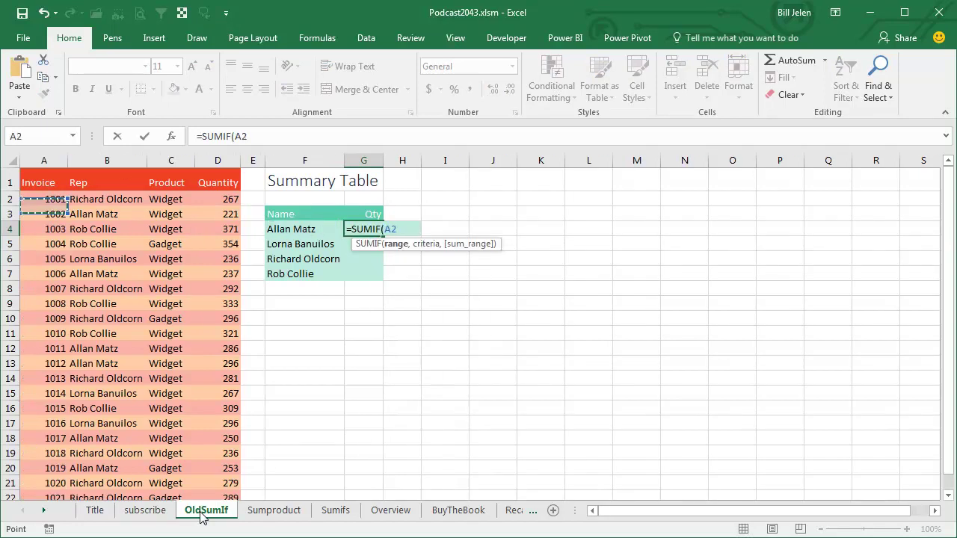
{"action": "key", "text": "Right"}
{"action": "key", "text": "ctrl+shift+Down"}
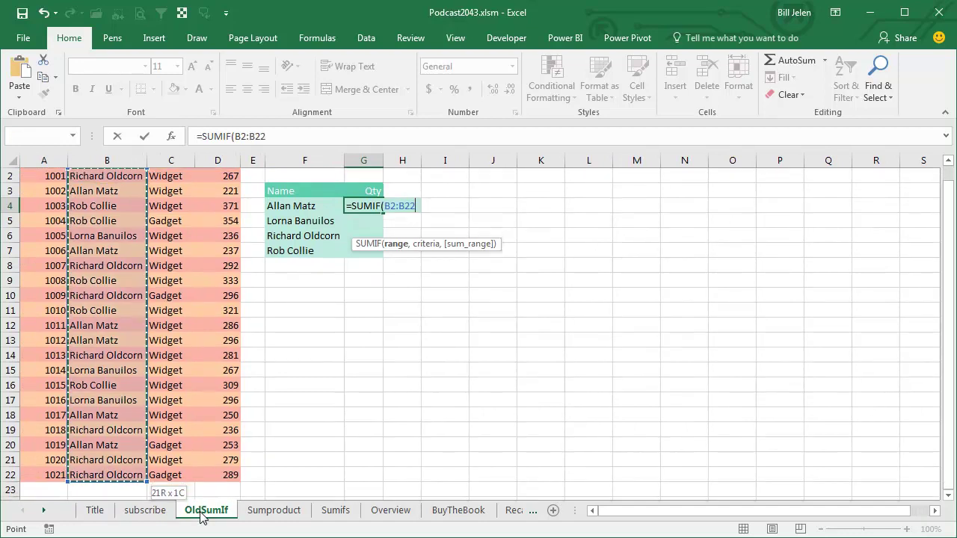
{"action": "key", "text": "F4"}
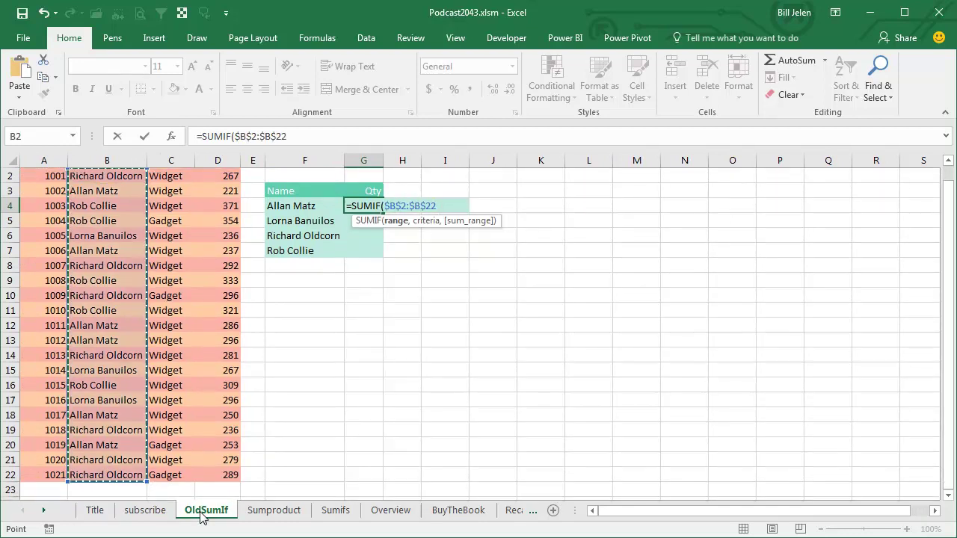
Add criterion F4 and sum range $D$2:$D$22, closing the SUMIF formula
{"action": "type", "text": ","}
{"action": "key", "text": "Left"}
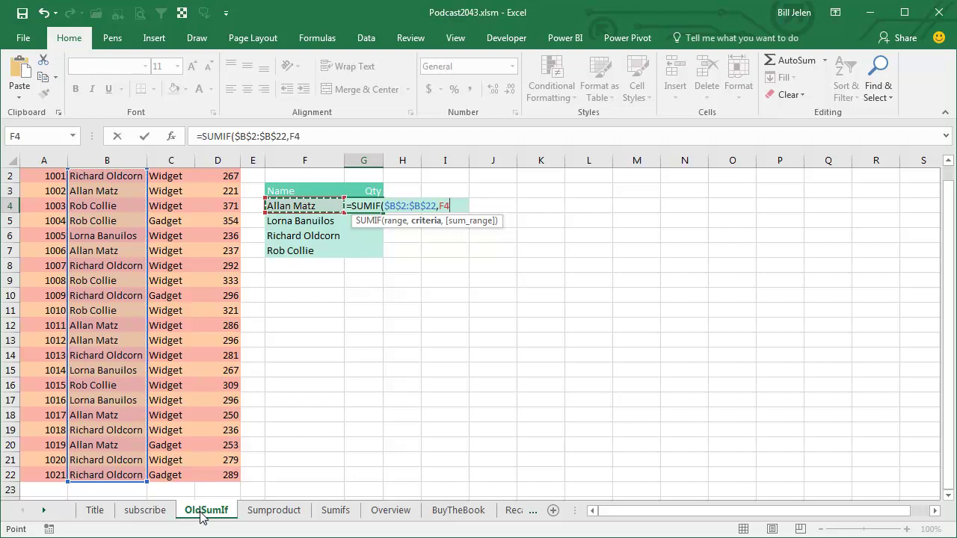
{"action": "type", "text": ","}
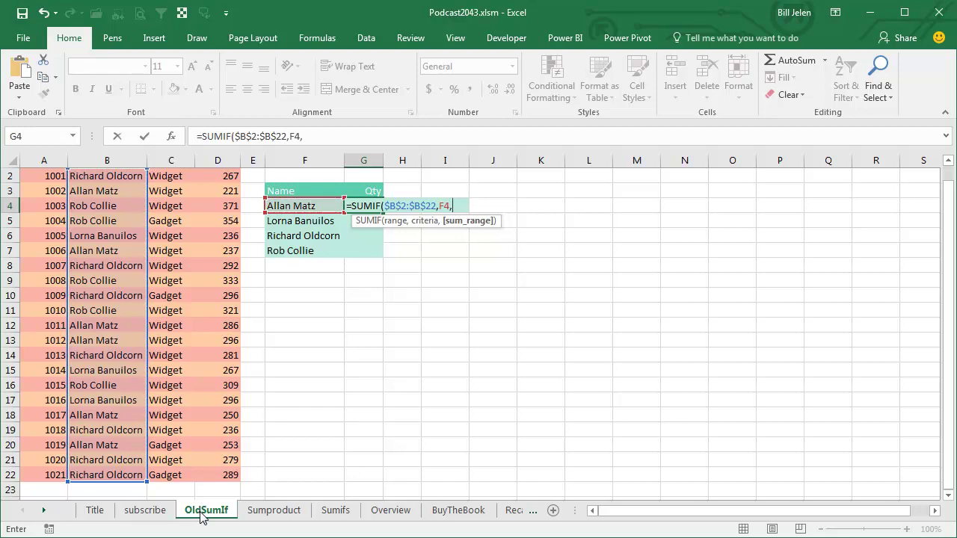
{"action": "key", "text": "Up"}
{"action": "key", "text": "Up"}
{"action": "key", "text": "Up"}
{"action": "key", "text": "Left"}
{"action": "key", "text": "Left"}
{"action": "key", "text": "Left"}
{"action": "key", "text": "Down"}
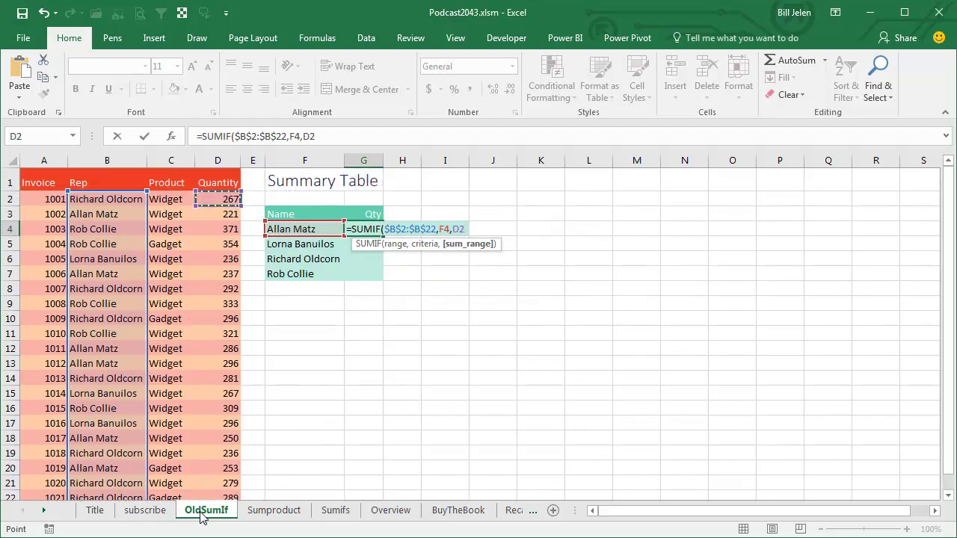
{"action": "key", "text": "ctrl+shift+Down"}
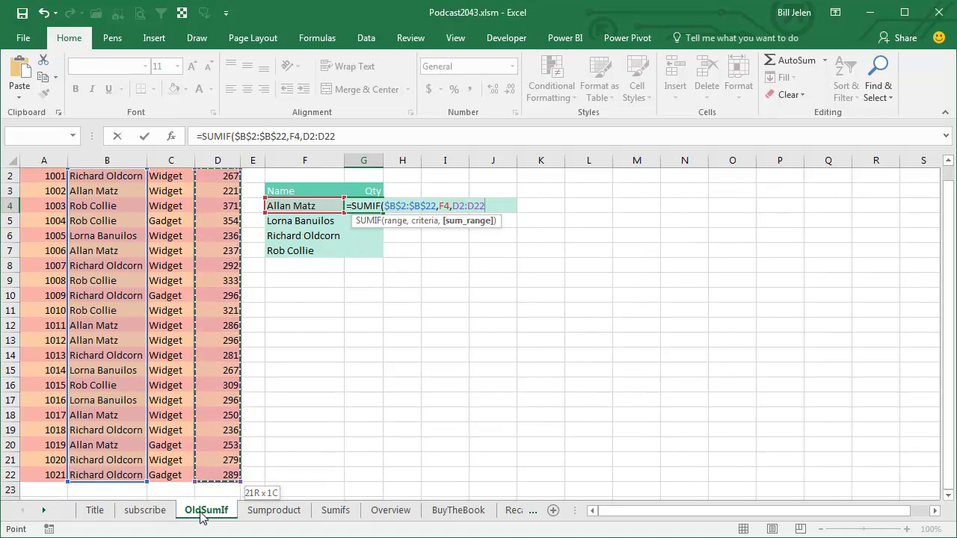
{"action": "key", "text": "F4"}
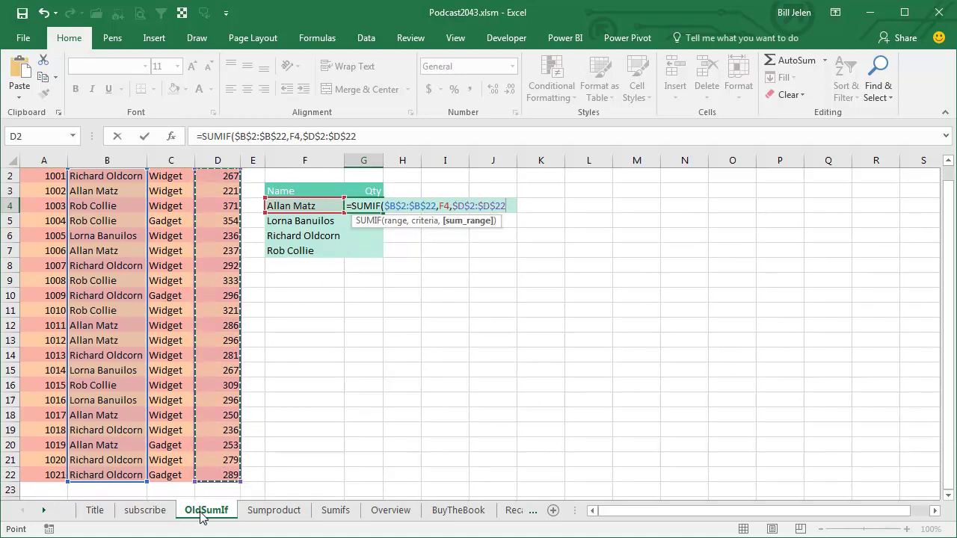
{"action": "type", "text": ")"}
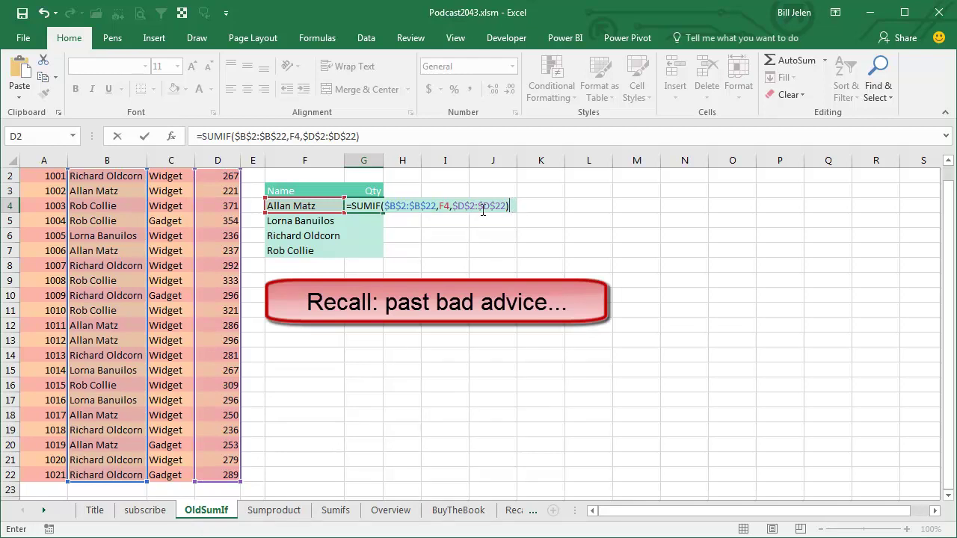
{"action": "scroll", "coordinate": [423, 347], "scroll_direction": "up", "scroll_amount": 1}
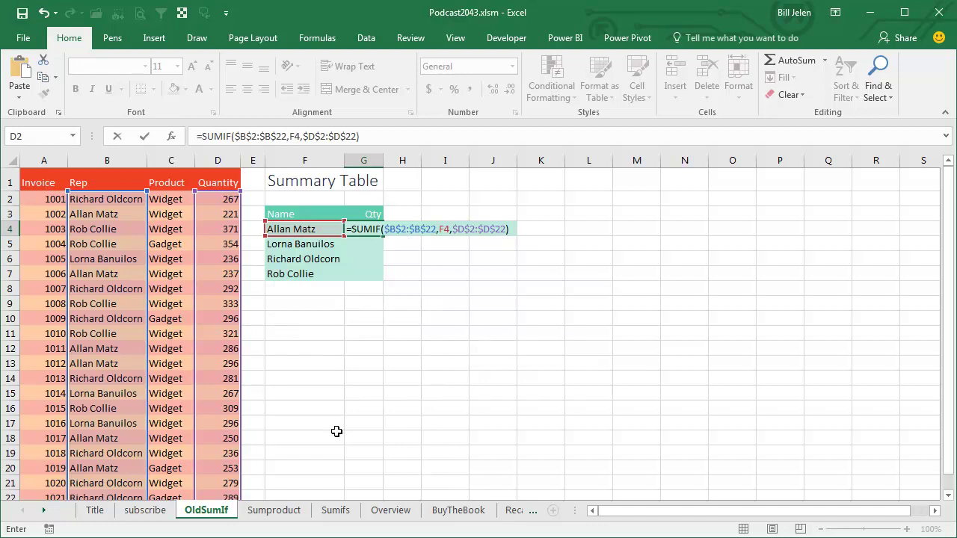
Enter the G4 SUMIF and copy it into G5:G7, giving 799, 1940 and 1688
{"action": "key", "text": "Return"}
{"action": "key", "text": "Up"}
{"action": "key", "text": "Left"}
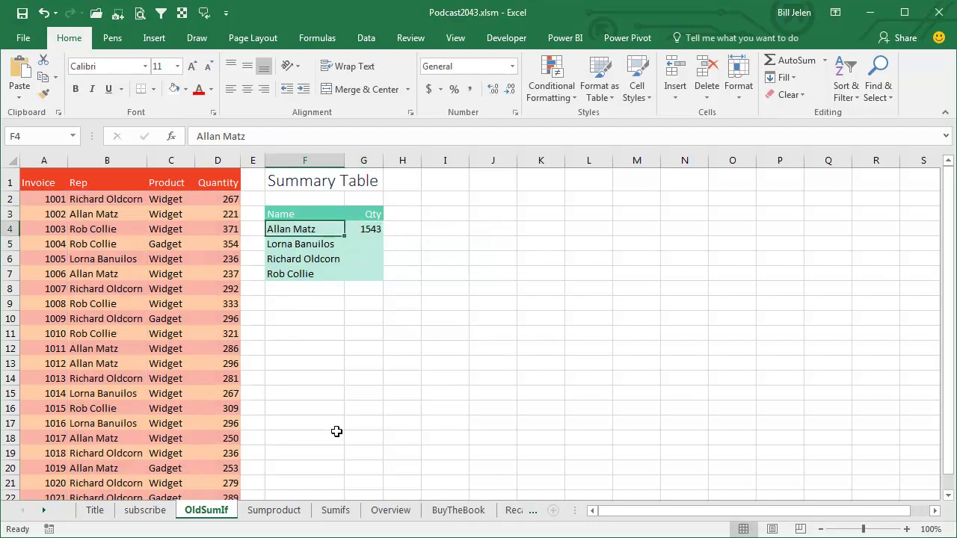
{"action": "key", "text": "Right"}
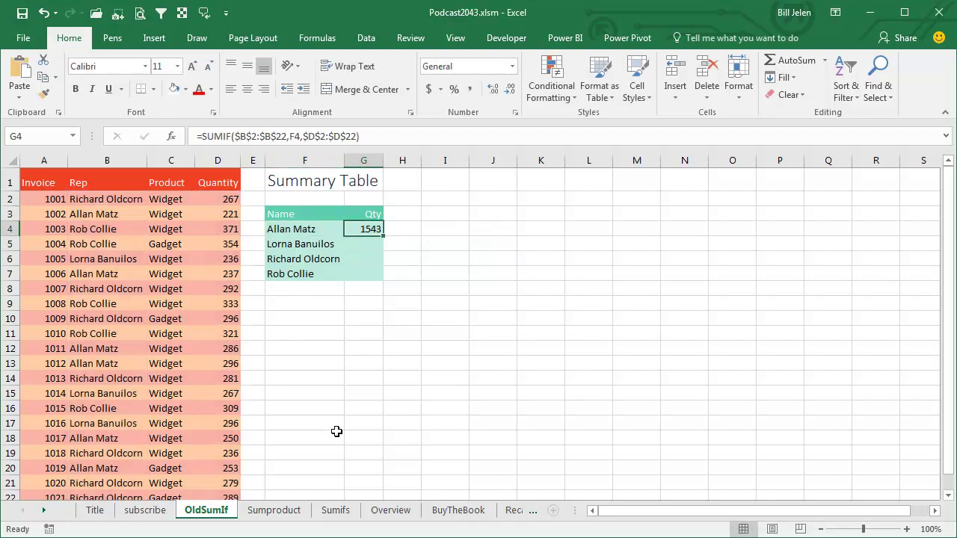
{"action": "key", "text": "ctrl+c"}
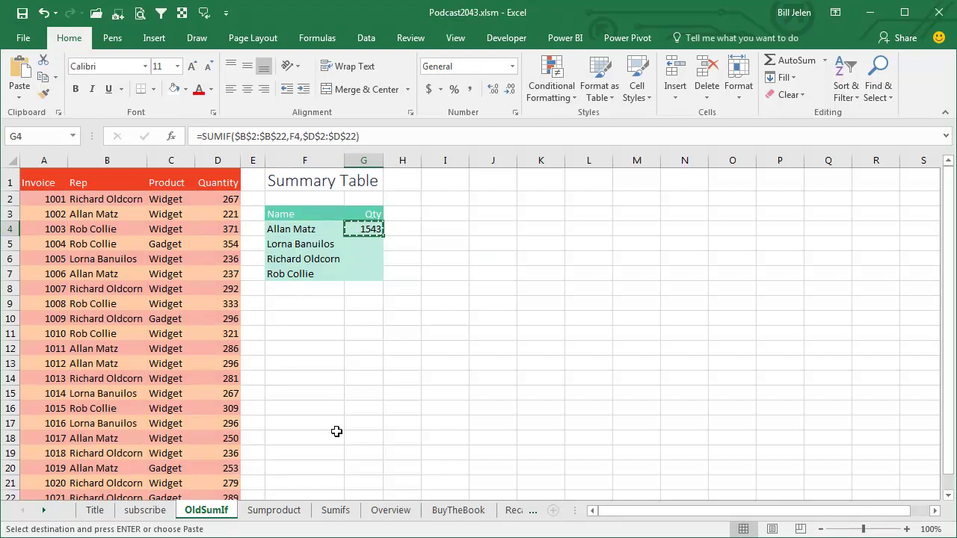
{"action": "key", "text": "shift+Down"}
{"action": "key", "text": "shift+Down"}
{"action": "key", "text": "shift+Down"}
{"action": "key", "text": "ctrl+v"}
{"action": "key", "text": "Down"}
{"action": "key", "text": "Down"}
{"action": "key", "text": "Down"}
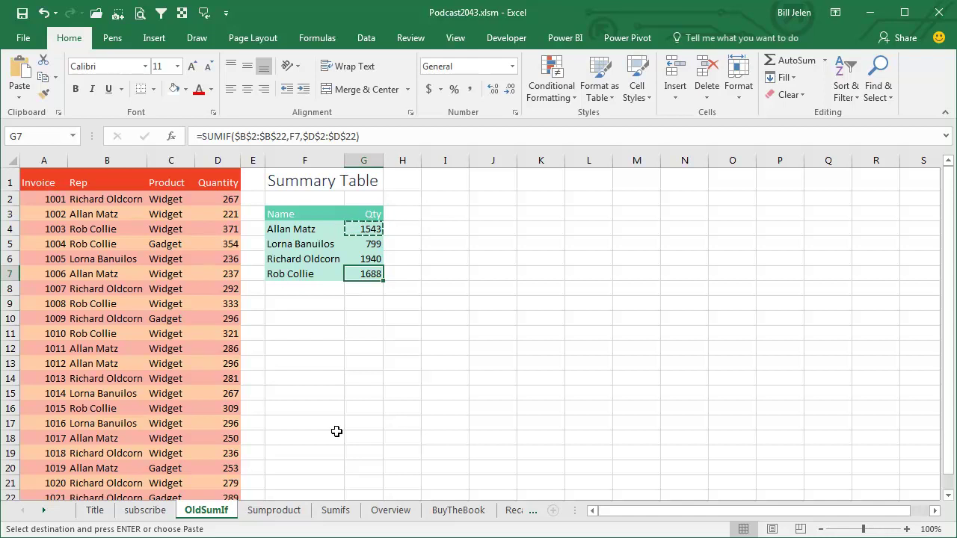
Open the Sumproduct sheet and inspect the SUMPRODUCT formulas in G4 and H4
{"action": "key", "text": "ctrl+Page_Down"}
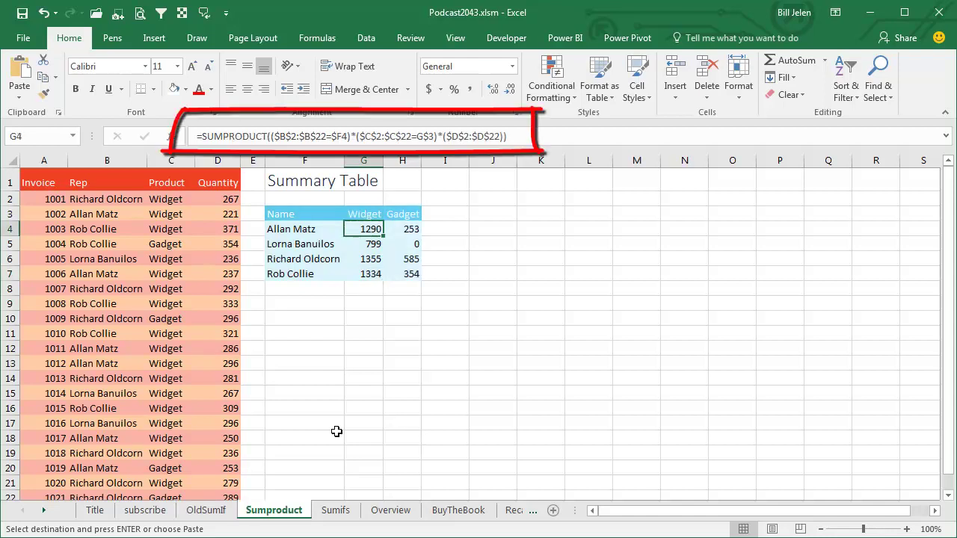
{"action": "key", "text": "Right"}
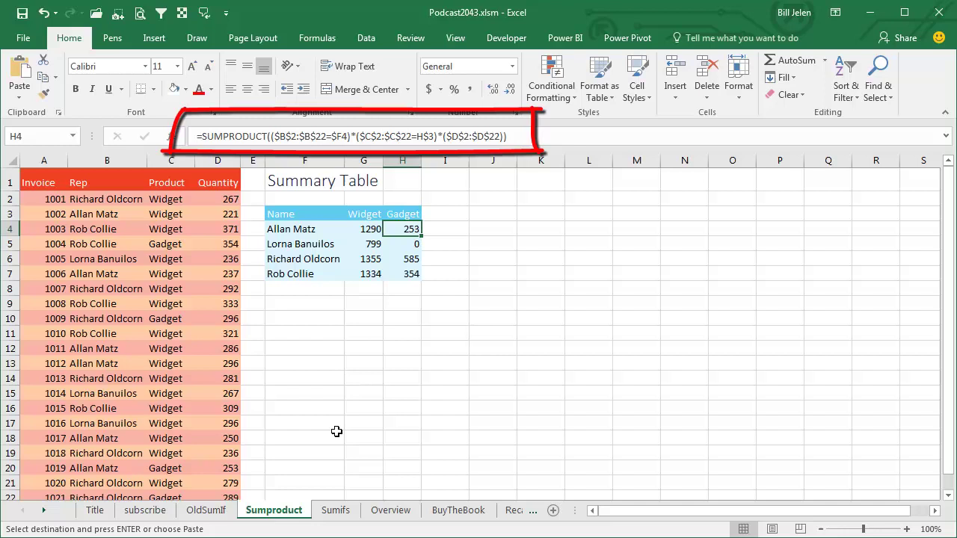
{"action": "key", "text": "Left"}
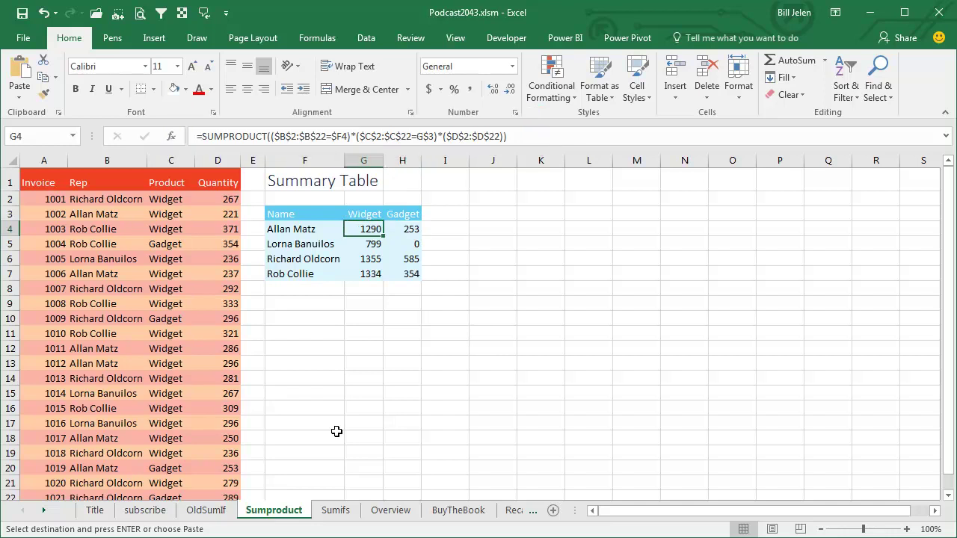
On the Sumifs sheet, clear the Widget/Gadget totals and start =SUMIFS( in G4
{"action": "key", "text": "ctrl+Page_Down"}
{"action": "key", "text": "ctrl+v"}
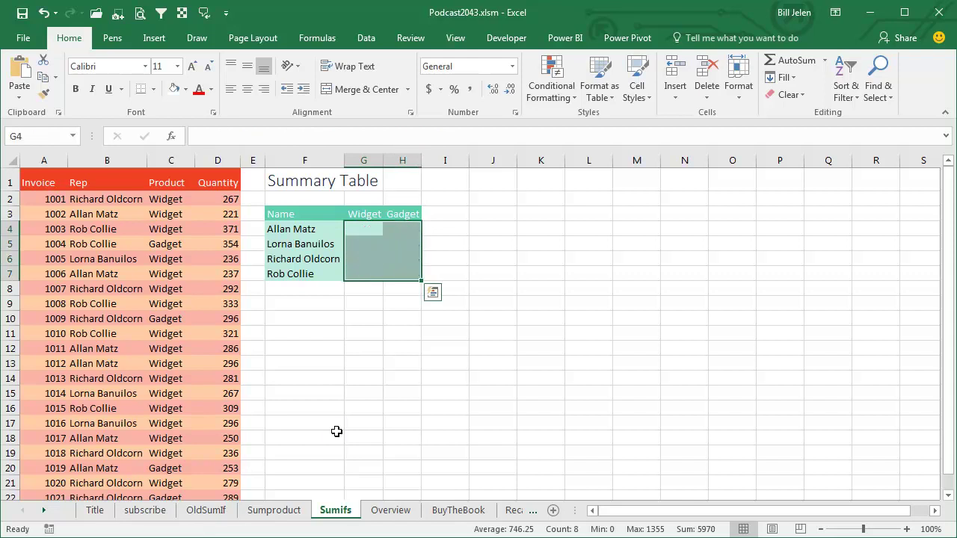
{"action": "key", "text": "ctrl+z"}
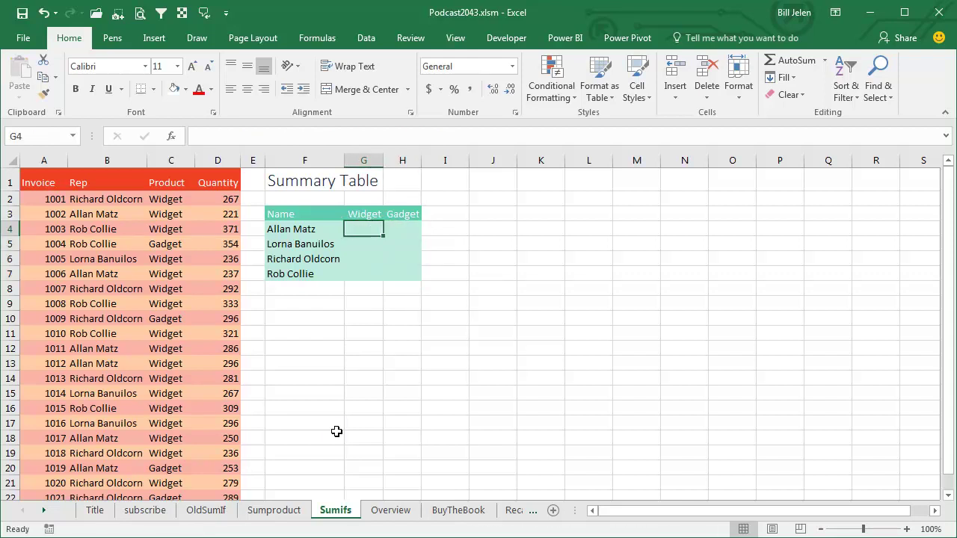
{"action": "key", "text": "Left"}
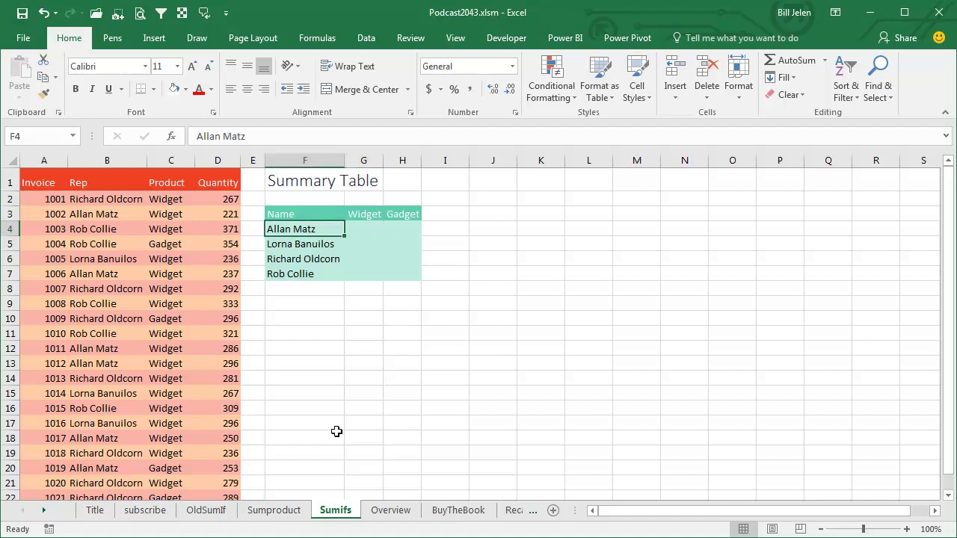
{"action": "key", "text": "Right"}
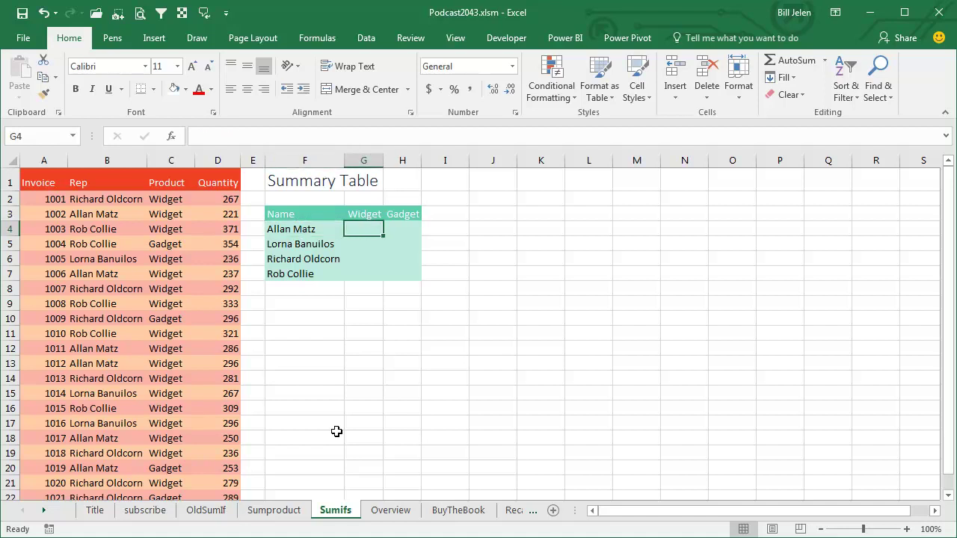
{"action": "type", "text": "="}
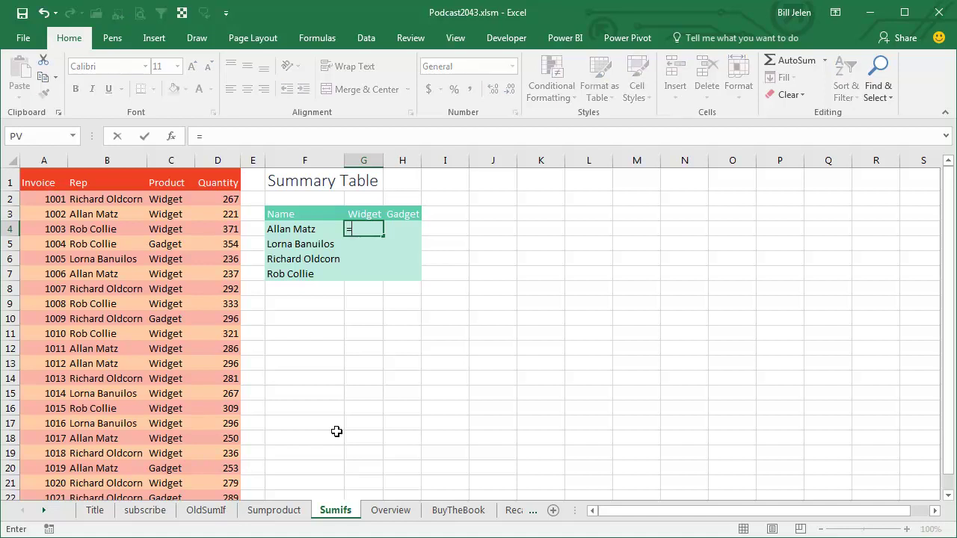
{"action": "type", "text": "SUMIFS("}
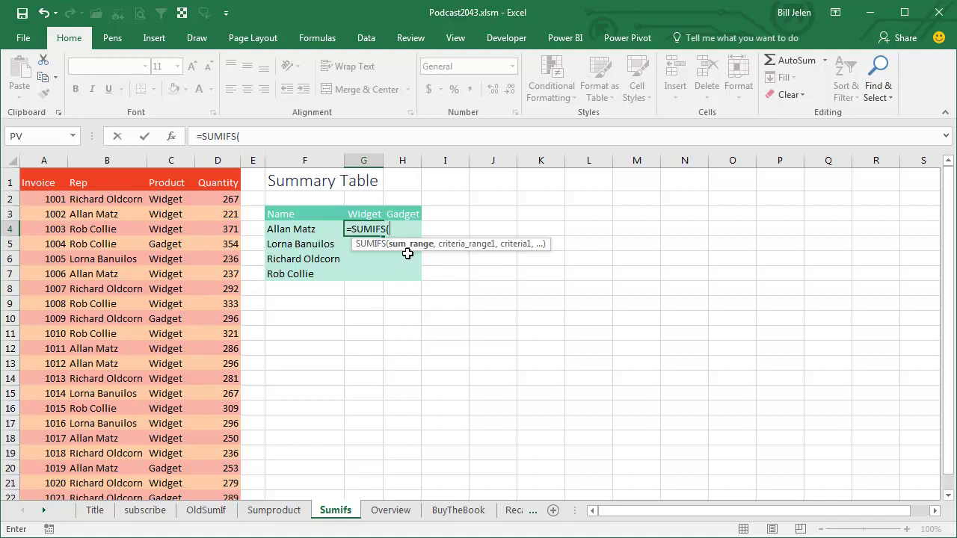
Add sum range $D$2:$D$22, Rep range $B$2:$B$22 and criterion $F4 to the SUMIFS
{"action": "left_click", "coordinate": [228, 199]}
{"action": "key", "text": "ctrl+shift+Down"}
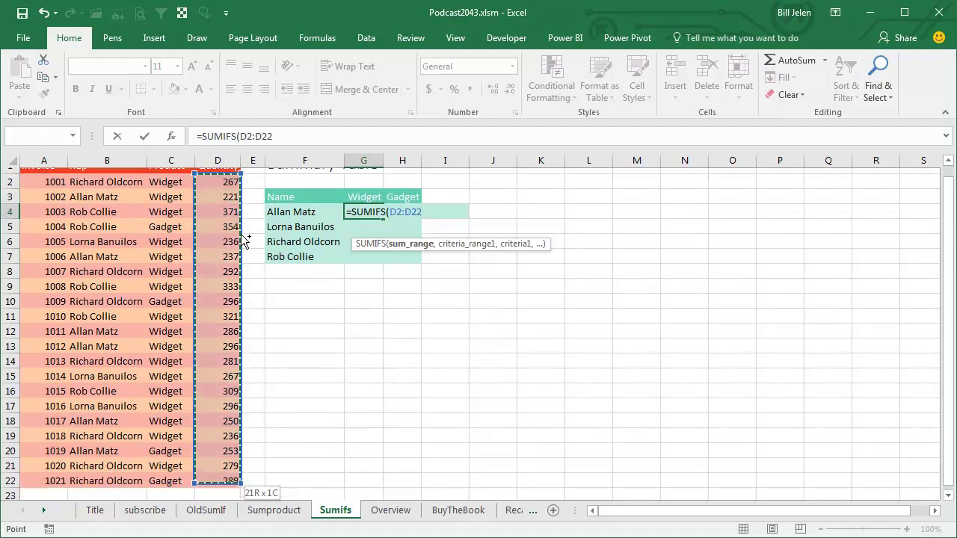
{"action": "key", "text": "F4"}
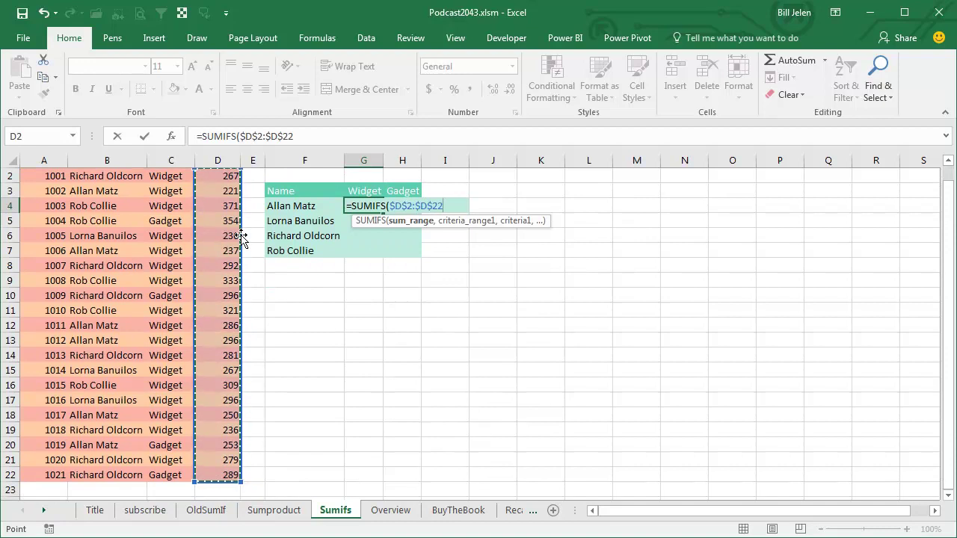
{"action": "type", "text": ","}
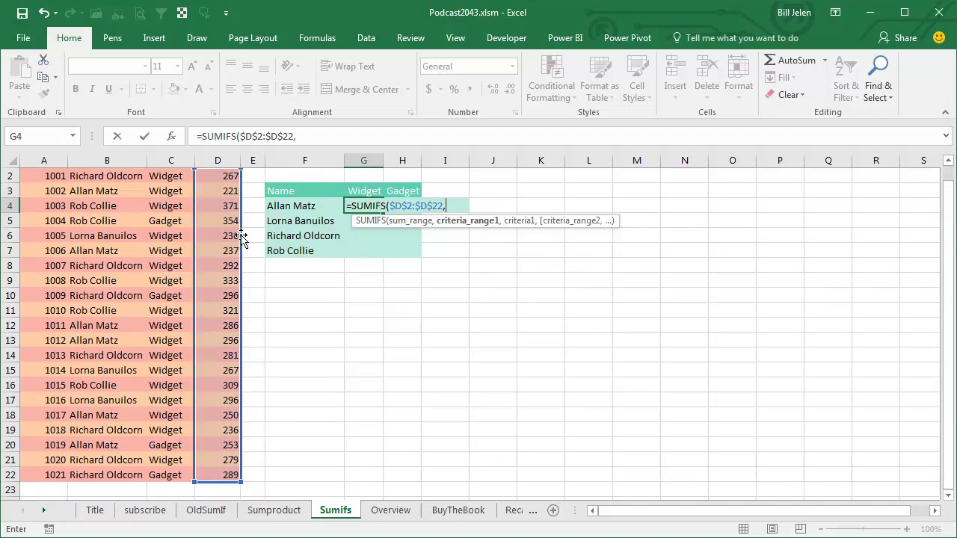
{"action": "key", "text": "Up"}
{"action": "key", "text": "Up"}
{"action": "key", "text": "Up"}
{"action": "key", "text": "Down"}
{"action": "key", "text": "Left"}
{"action": "key", "text": "Left"}
{"action": "key", "text": "Left"}
{"action": "key", "text": "Left"}
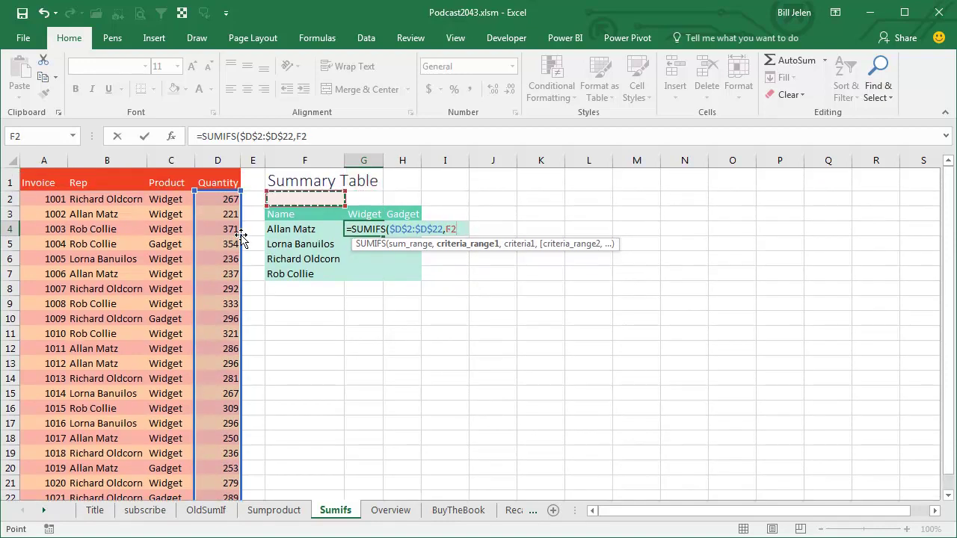
{"action": "key", "text": "Left"}
{"action": "key", "text": "Left"}
{"action": "key", "text": "Right"}
{"action": "key", "text": "ctrl+shift+Down"}
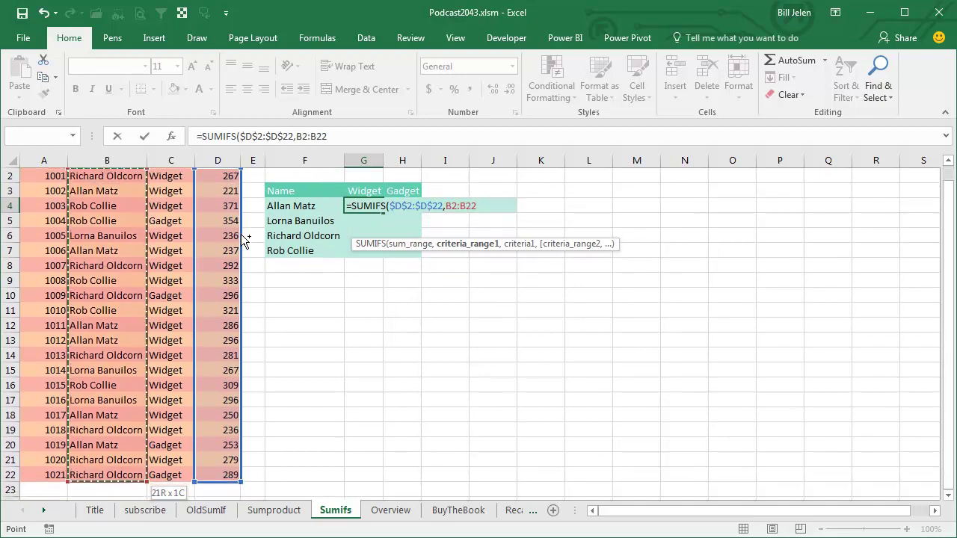
{"action": "key", "text": "F4"}
{"action": "type", "text": ","}
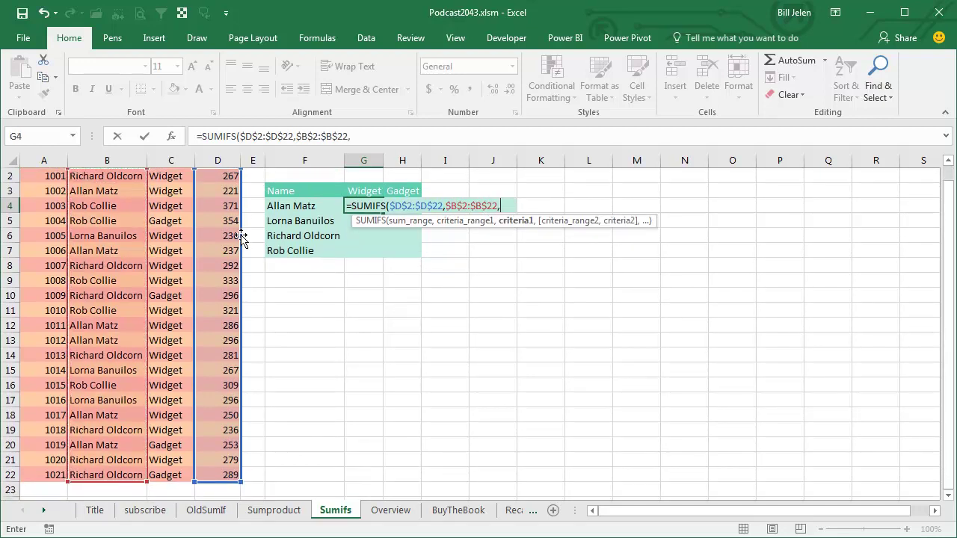
{"action": "key", "text": "Left"}
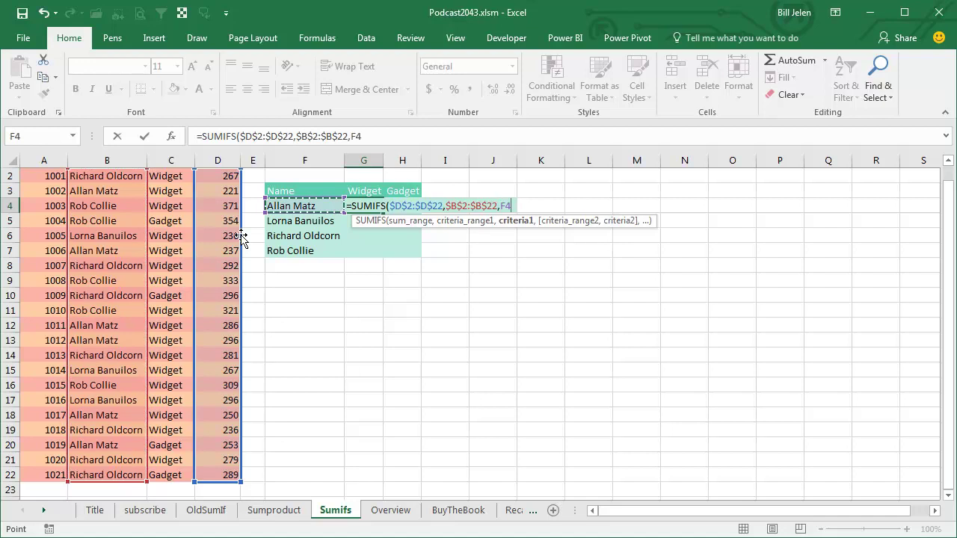
{"action": "key", "text": "F4"}
{"action": "key", "text": "F4"}
{"action": "key", "text": "F4"}
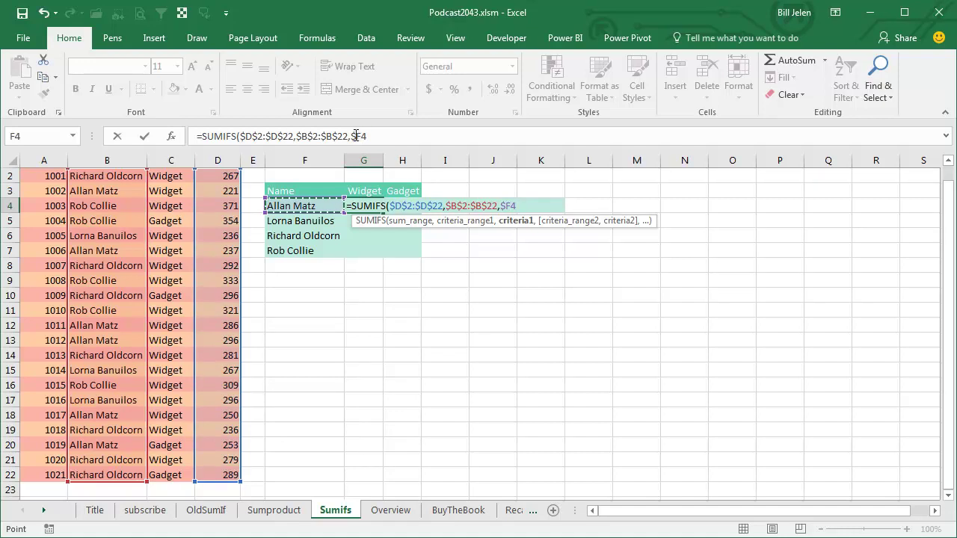
Add the Product range $C$2:$C$22 with the mixed criterion G$3
{"action": "type", "text": ","}
{"action": "key", "text": "Left"}
{"action": "key", "text": "Up"}
{"action": "key", "text": "Up"}
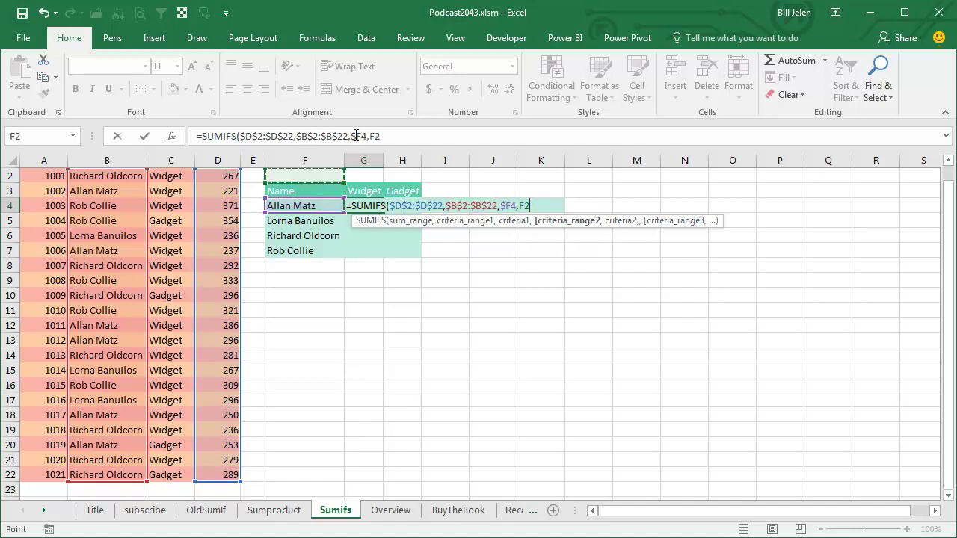
{"action": "key", "text": "Up"}
{"action": "key", "text": "Down"}
{"action": "key", "text": "Left"}
{"action": "key", "text": "Left"}
{"action": "key", "text": "Left"}
{"action": "key", "text": "Left"}
{"action": "key", "text": "Right"}
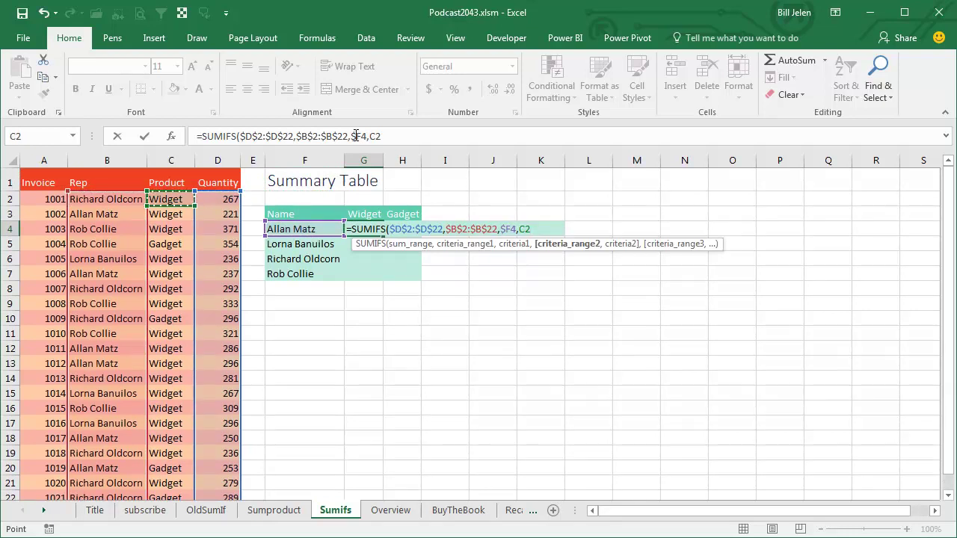
{"action": "key", "text": "ctrl+shift+Down"}
{"action": "key", "text": "F4"}
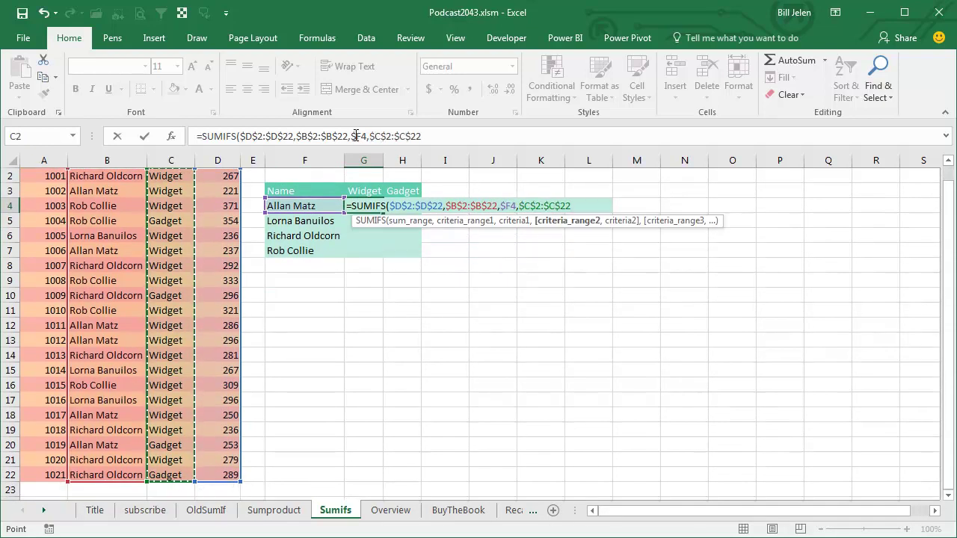
{"action": "type", "text": ","}
{"action": "key", "text": "Up"}
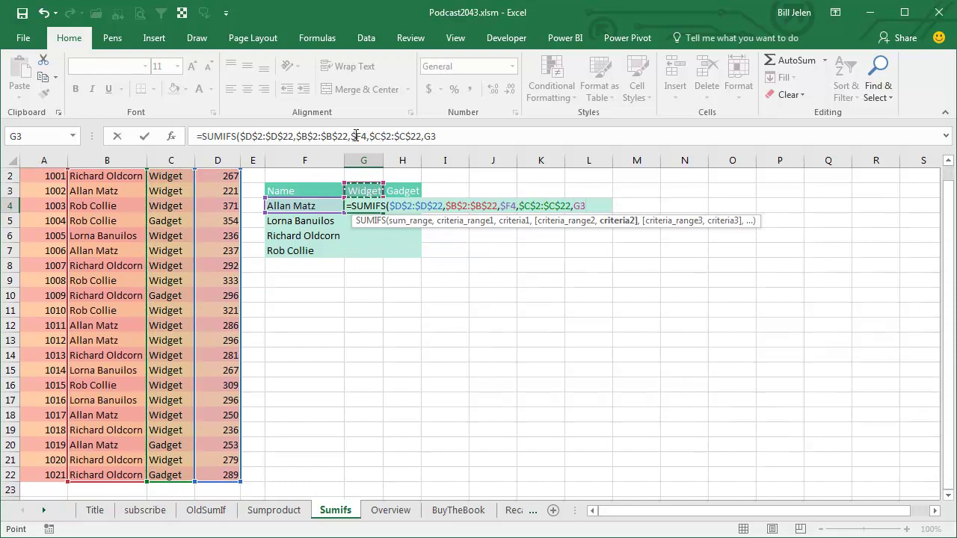
{"action": "key", "text": "F4"}
{"action": "key", "text": "F4"}
Enter the SUMIFS, copy it to H4, then fill G4:H4 down through row 7
{"action": "type", "text": ")"}
{"action": "key", "text": "ctrl+Return"}
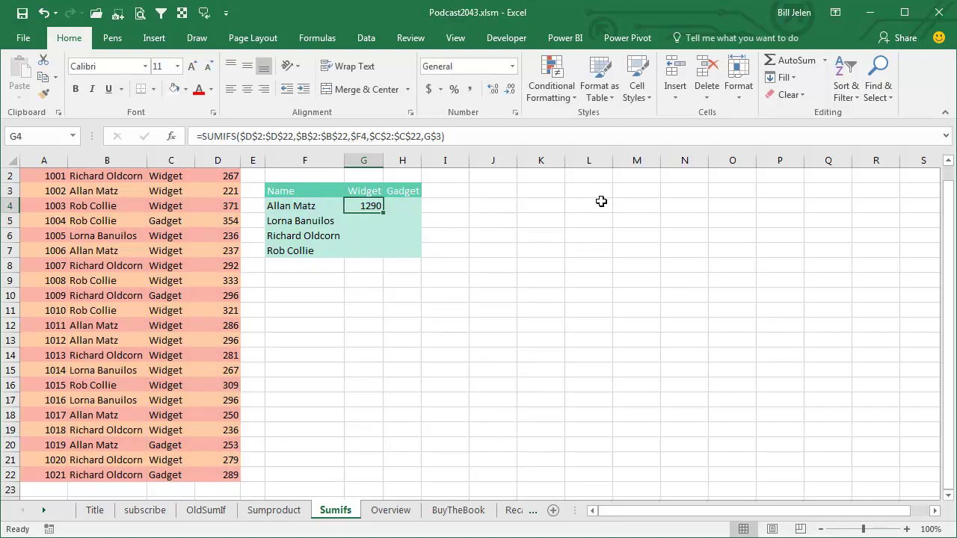
{"action": "key", "text": "ctrl+c"}
{"action": "key", "text": "Right"}
{"action": "key", "text": "ctrl+v"}
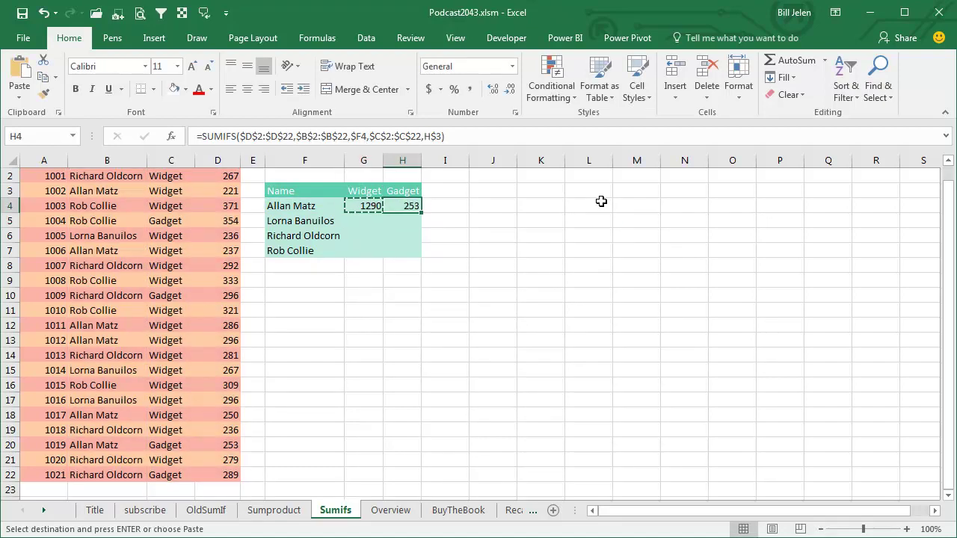
{"action": "key", "text": "Left"}
{"action": "key", "text": "shift+Right"}
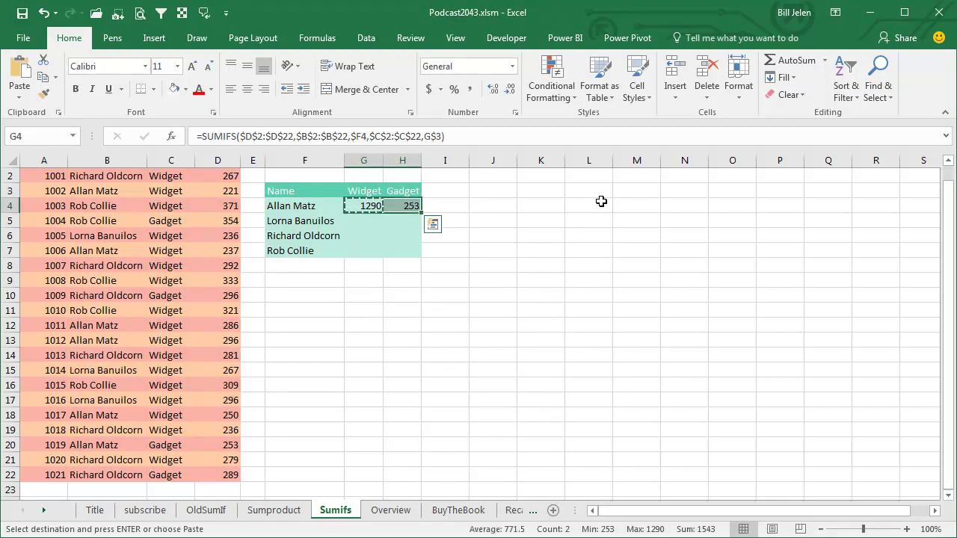
{"action": "key", "text": "ctrl+v"}
{"action": "double_click", "coordinate": [421, 213]}
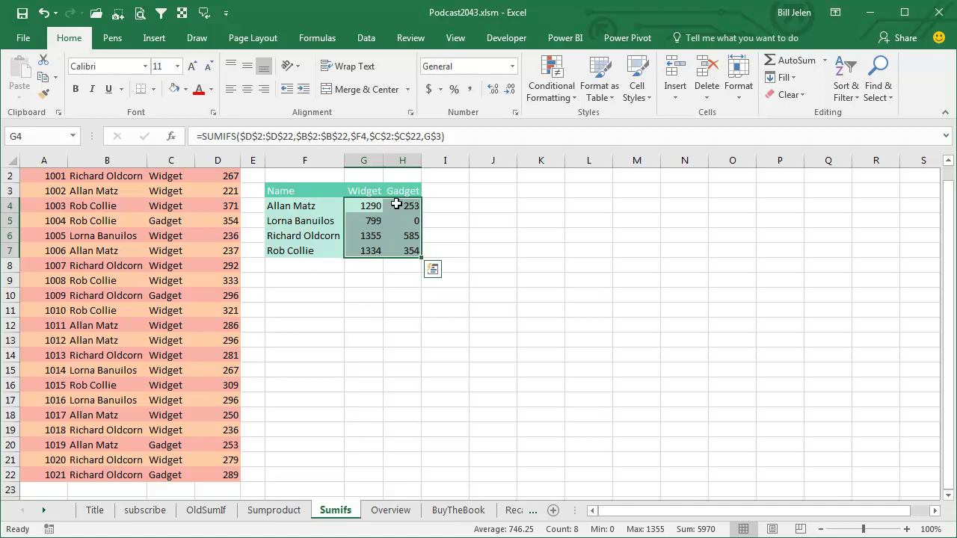
Go to the Overview sheet showing the timeline of IF-function arrows
{"action": "left_click", "coordinate": [390, 510]}
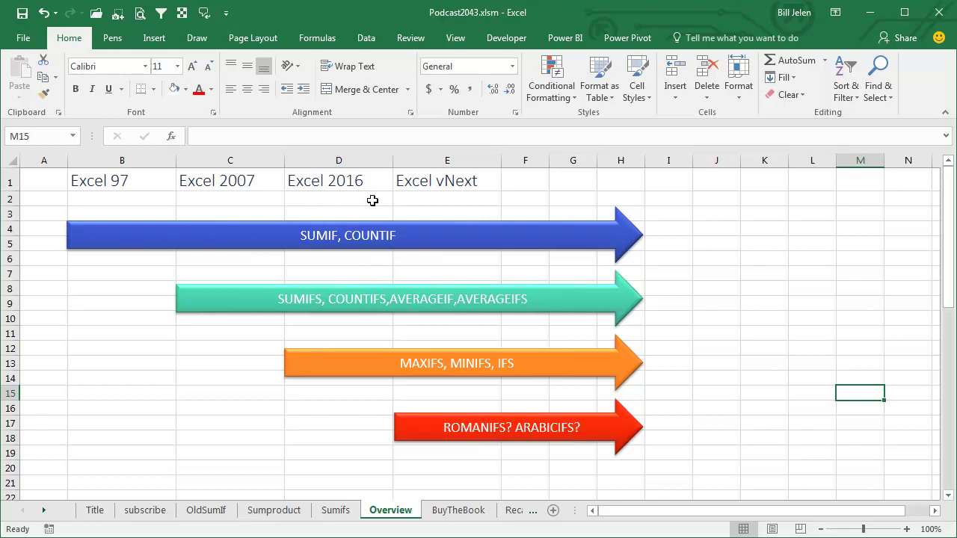
Enter 'Office 365 Feb 2016' in D2 under the Excel 2016 heading
{"action": "left_click", "coordinate": [309, 195]}
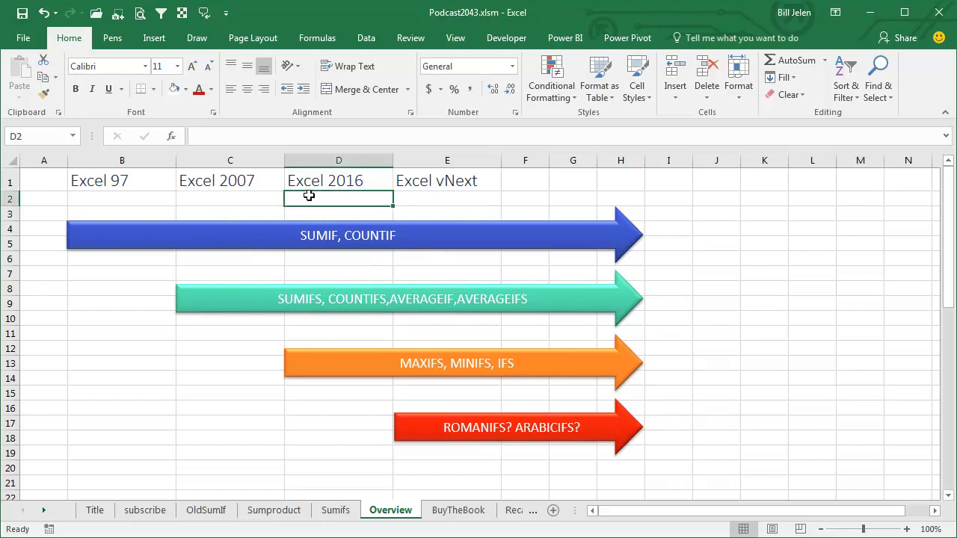
{"action": "type", "text": "Office"}
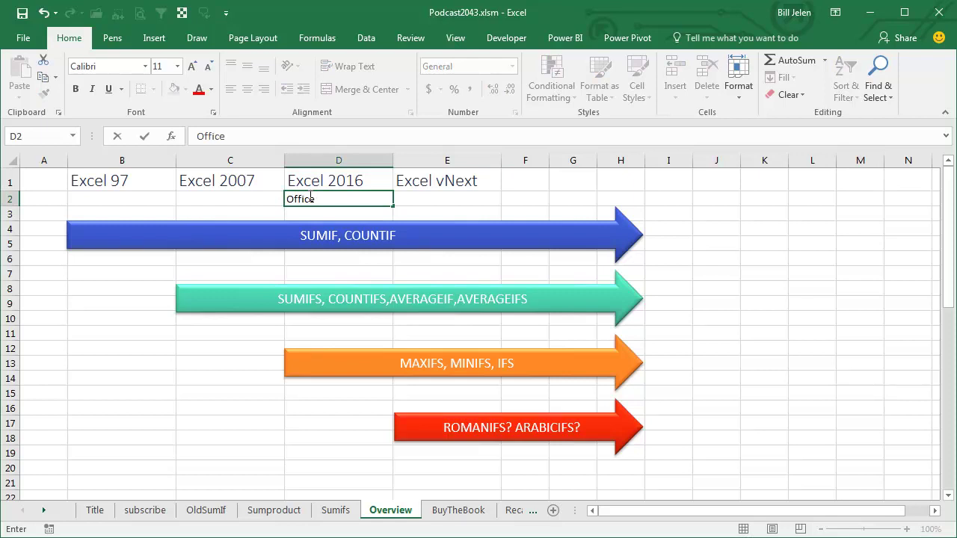
{"action": "type", "text": " 365 Feb 201"}
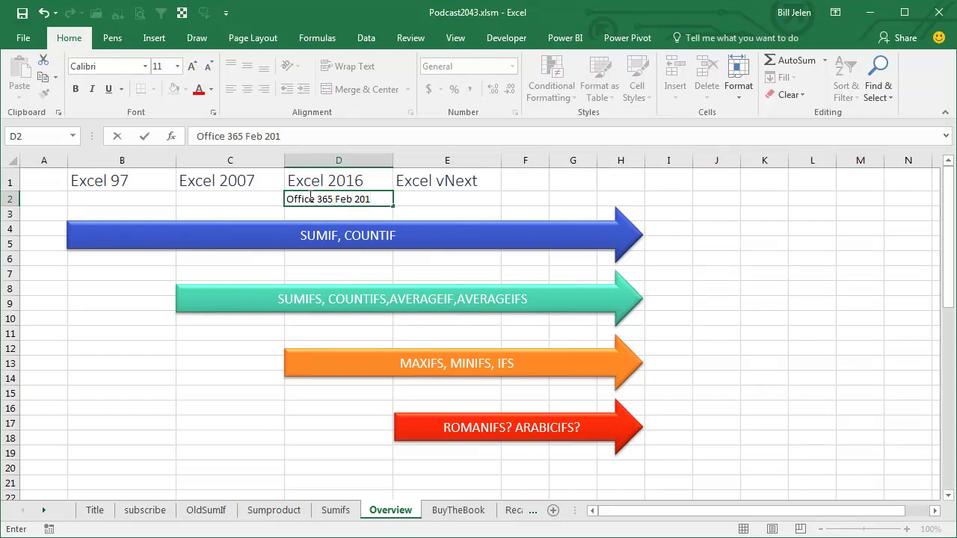
{"action": "type", "text": "6"}
{"action": "key", "text": "ctrl+Return"}
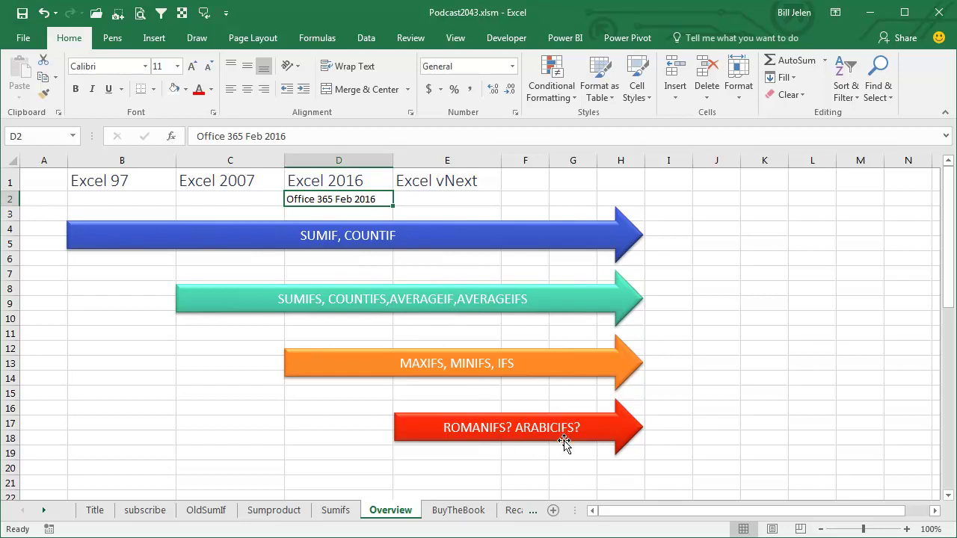
Go to the BuyTheBook sheet with the MrExcel book promotion
{"action": "left_click", "coordinate": [469, 509]}
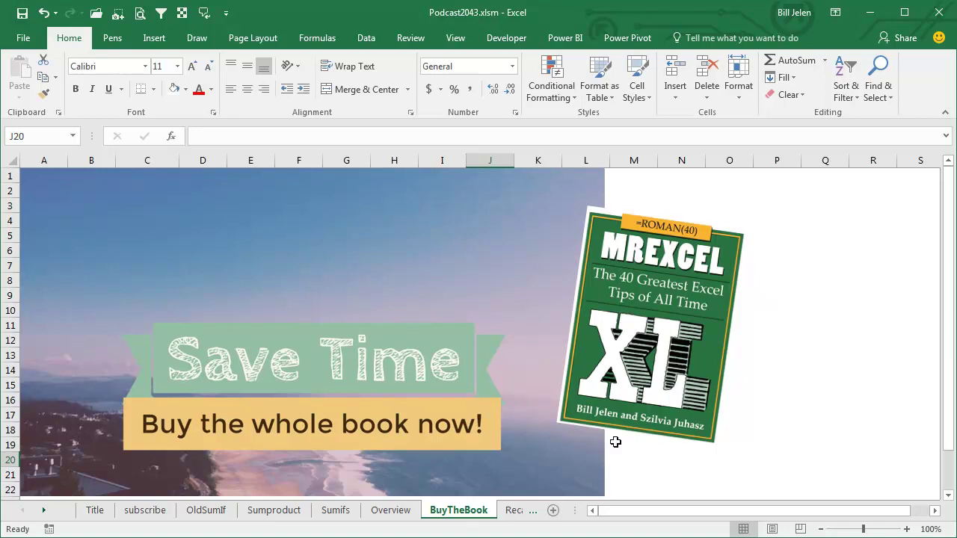
Look over the Episode Recap list, then go back to the Overview sheet's timeline
{"action": "left_click", "coordinate": [513, 512]}
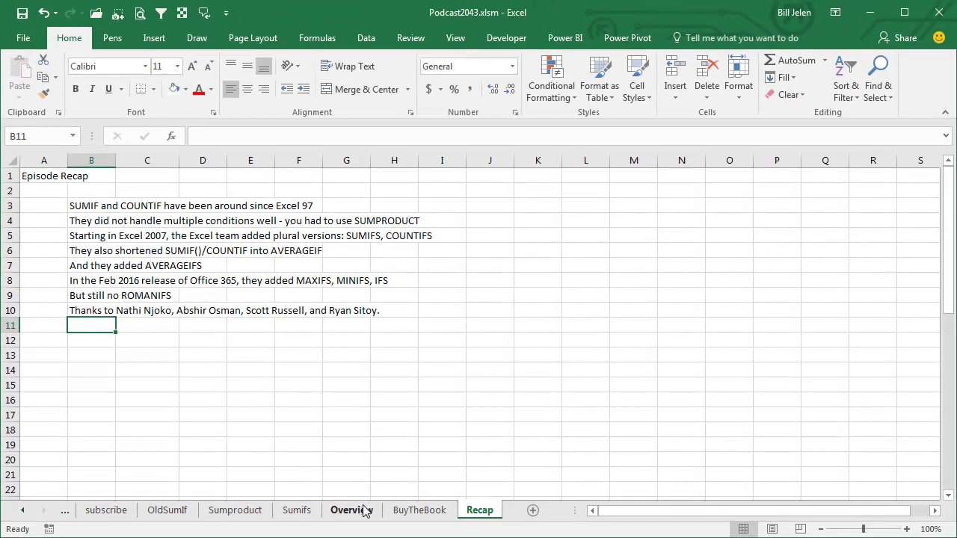
{"action": "left_click", "coordinate": [366, 511]}
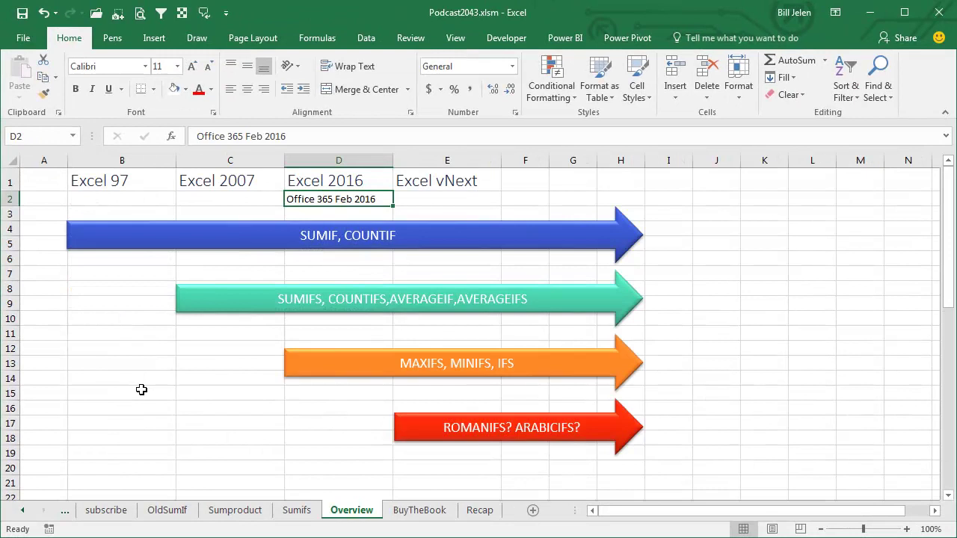
Start =ROMANIFS in E28 with the absolute sum range $C$28:$C$36
{"action": "key", "text": "Page_Down"}
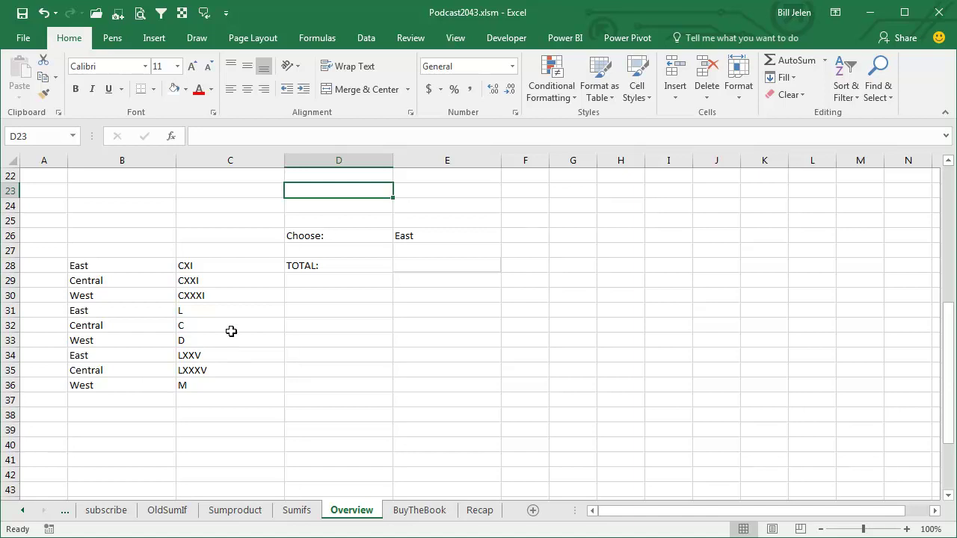
{"action": "left_click", "coordinate": [294, 295]}
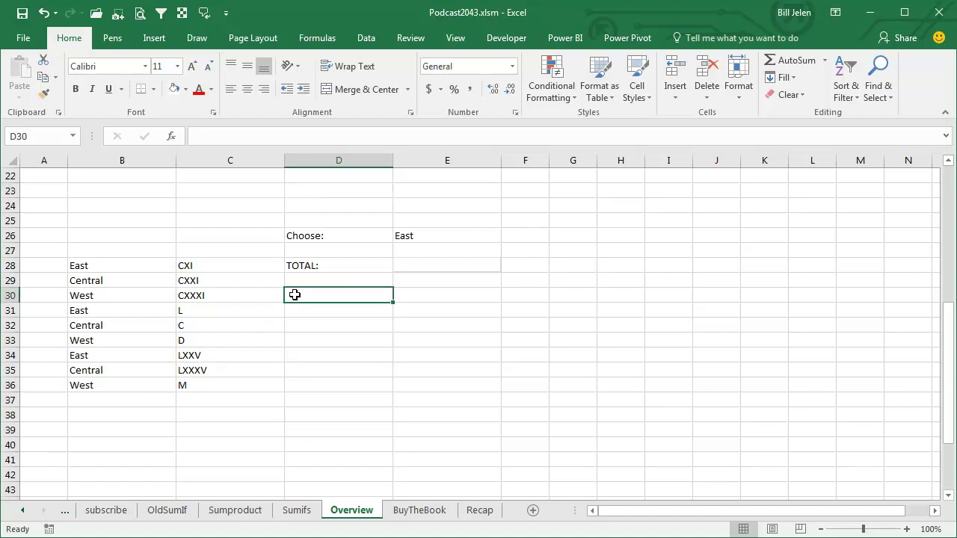
{"action": "key", "text": "Up"}
{"action": "key", "text": "Up"}
{"action": "key", "text": "Right"}
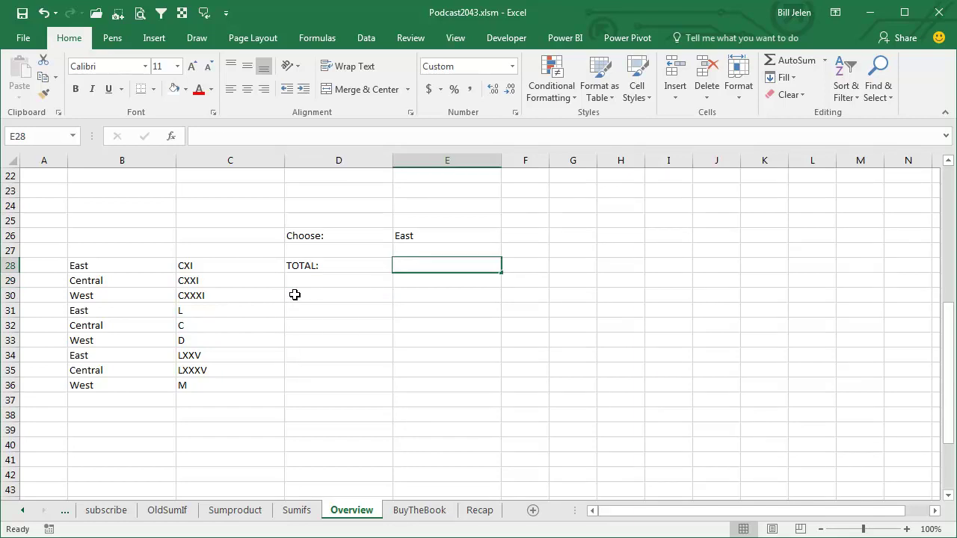
{"action": "type", "text": "="}
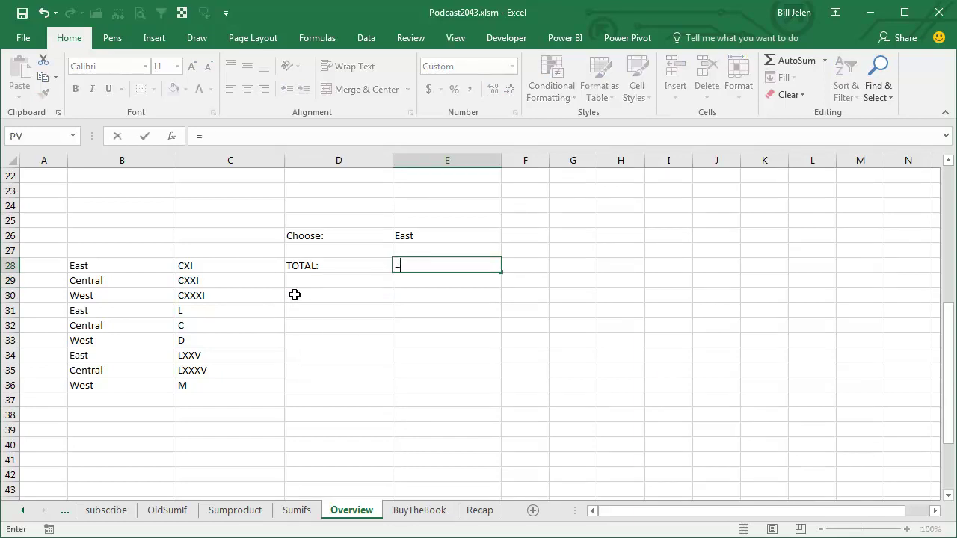
{"action": "type", "text": "ROMANIFS("}
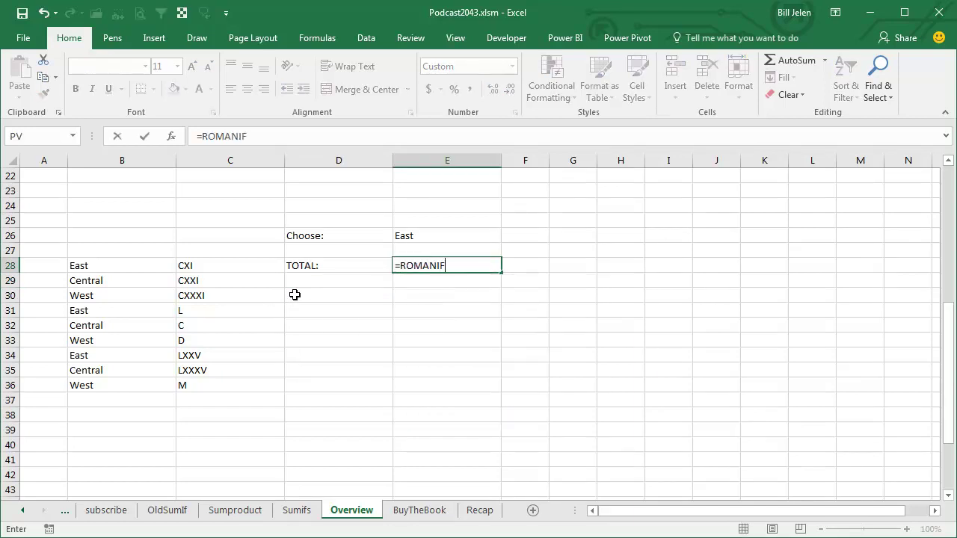
{"action": "key", "text": "Left"}
{"action": "key", "text": "Left"}
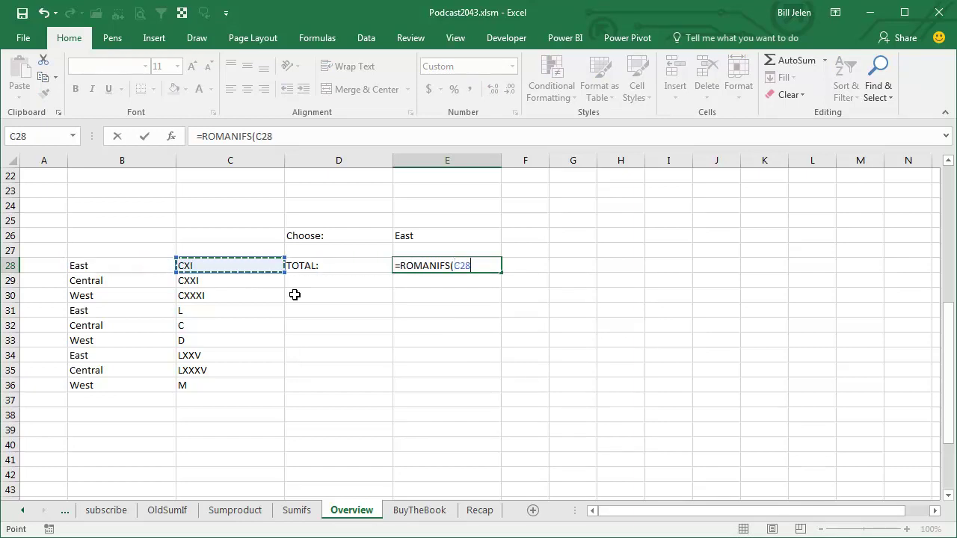
{"action": "key", "text": "ctrl+shift+Down"}
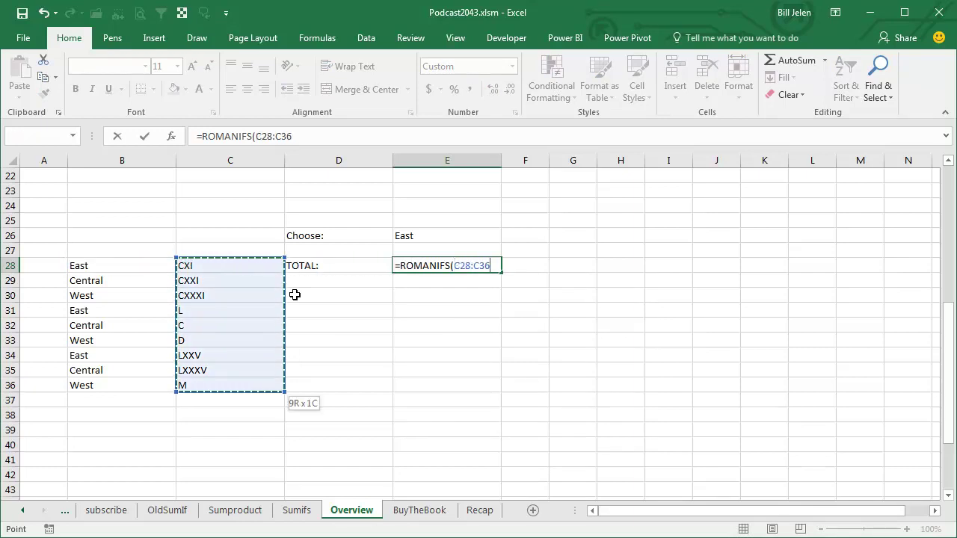
{"action": "key", "text": "F4"}
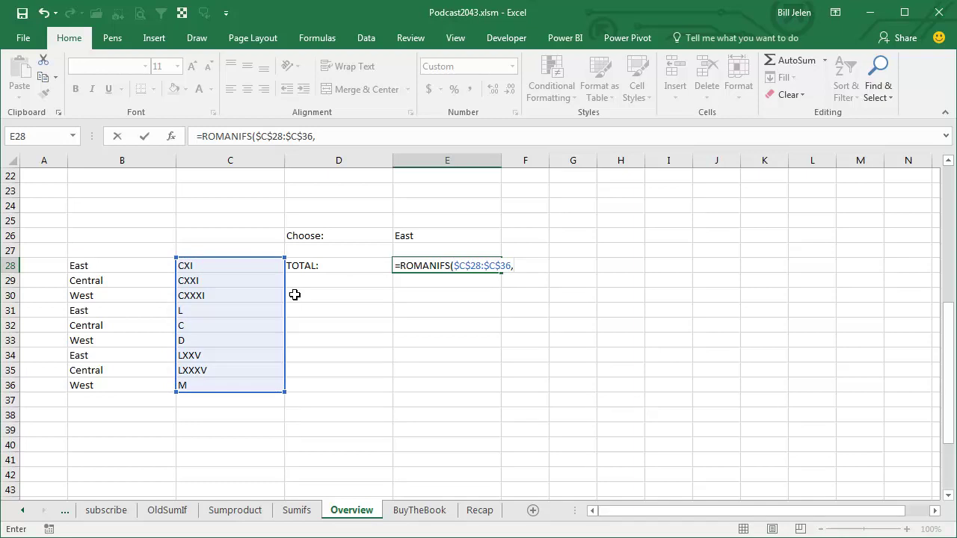
Add criteria range $B$28:$B$36 and criterion E26 to finish the formula, giving CCXXXVI
{"action": "type", "text": ","}
{"action": "key", "text": "Left"}
{"action": "key", "text": "Left"}
{"action": "key", "text": "Left"}
{"action": "key", "text": "Left"}
{"action": "key", "text": "Right"}
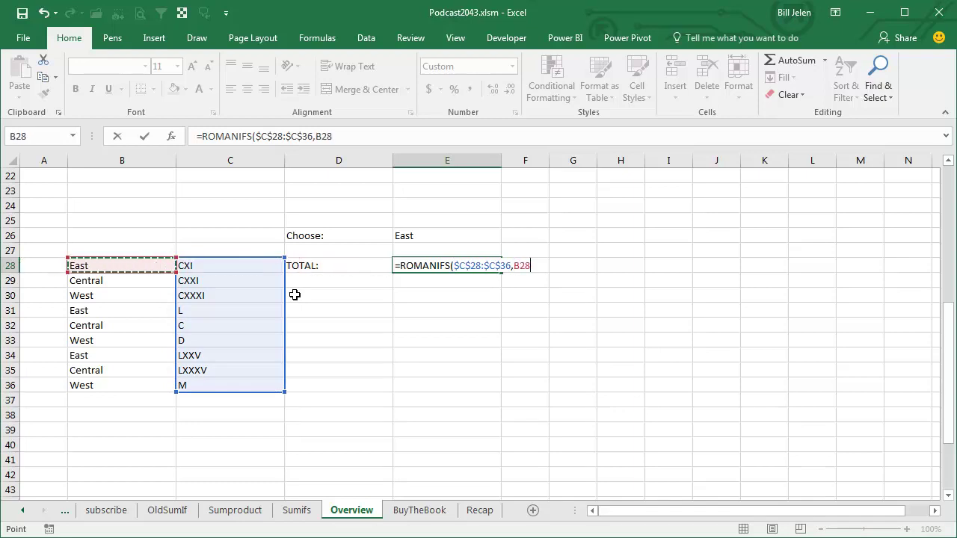
{"action": "key", "text": "ctrl+shift+Down"}
{"action": "key", "text": "F4"}
{"action": "type", "text": ","}
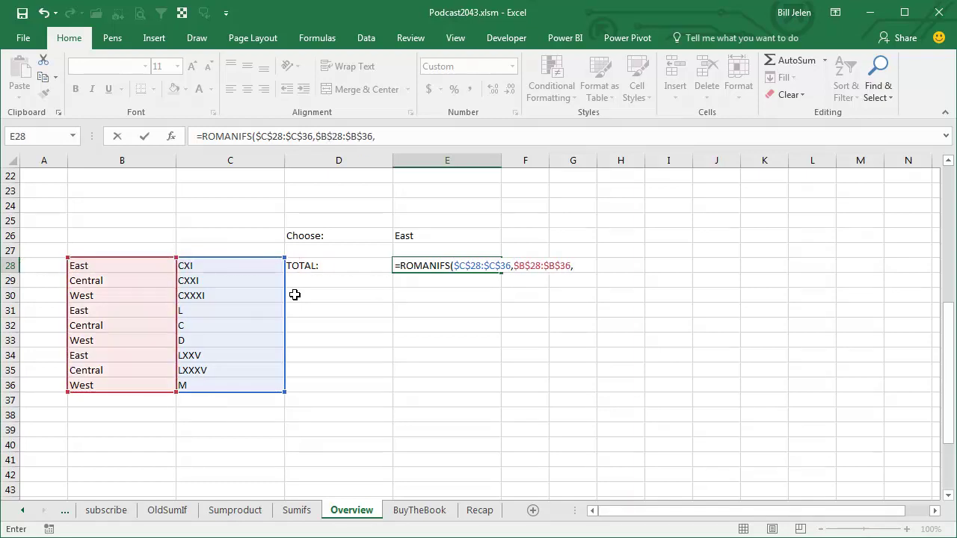
{"action": "key", "text": "Up"}
{"action": "key", "text": "Up"}
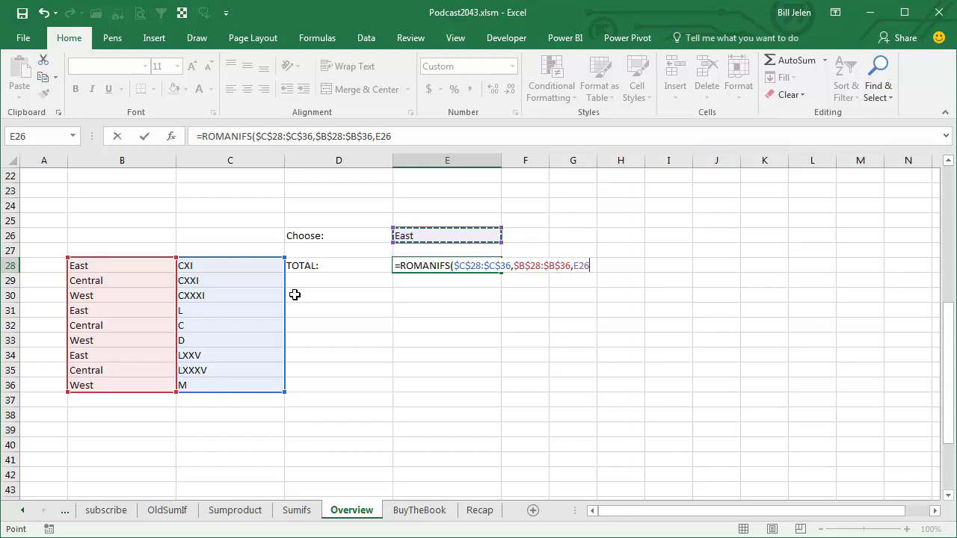
{"action": "type", "text": ")"}
{"action": "key", "text": "Return"}
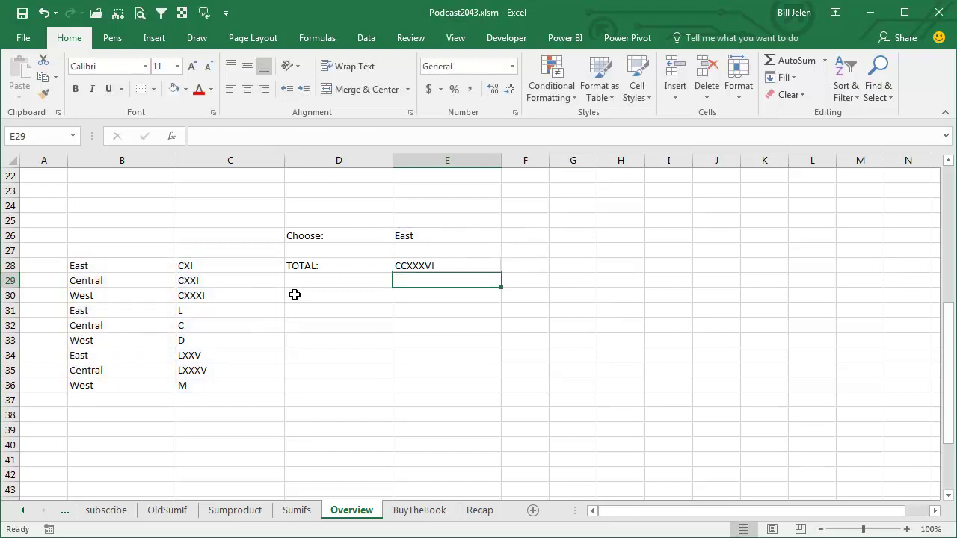
Select C28, C31 and C34 (CXI, L, LXXV) to check they total CCXXXVI
{"action": "left_click", "coordinate": [203, 267]}
{"action": "left_click", "coordinate": [194, 308], "text": "ctrl"}
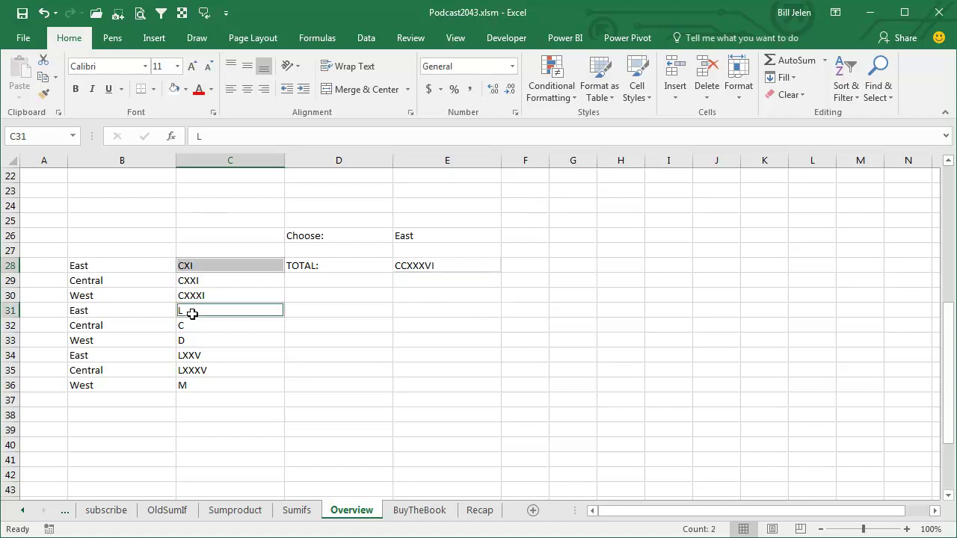
{"action": "left_click", "coordinate": [193, 356], "text": "ctrl"}
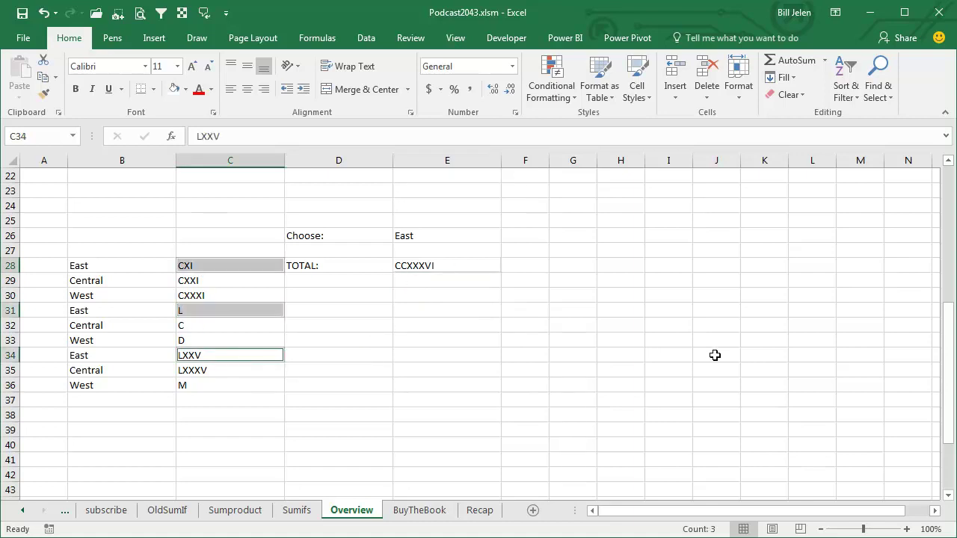